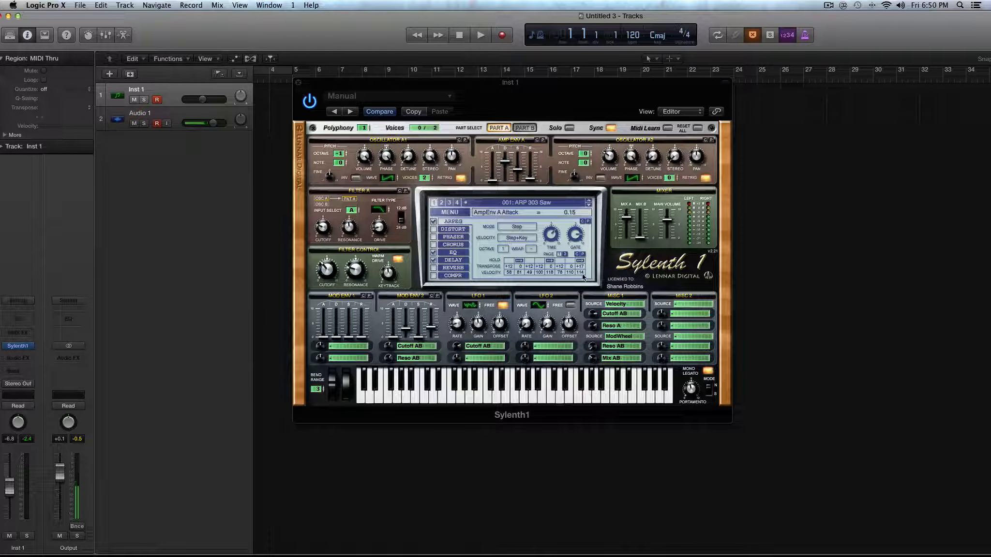
Reposition the Sylenth1 window and compare the Part A and Part B settings, returning to Part A.
click(433, 253)
drag(352, 82, 329, 86)
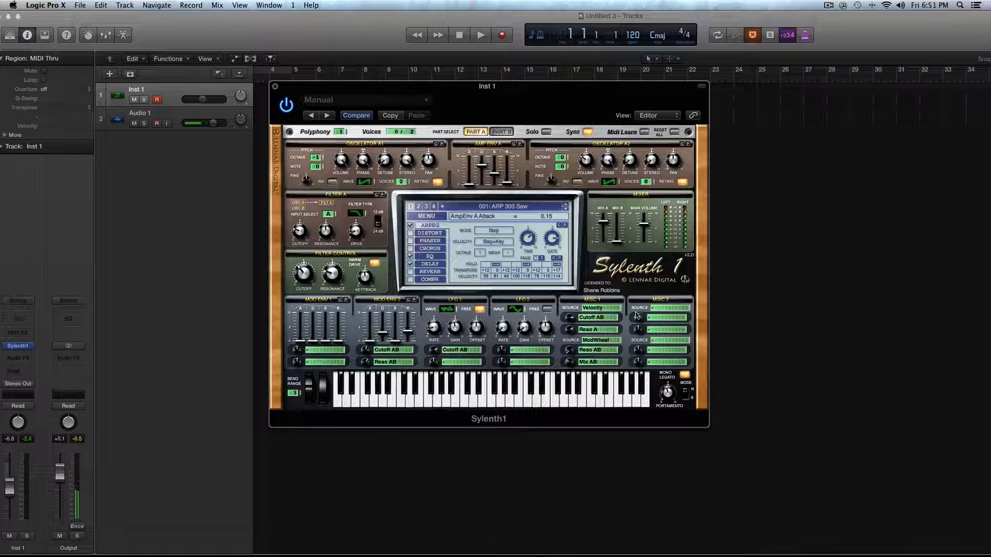
click(501, 132)
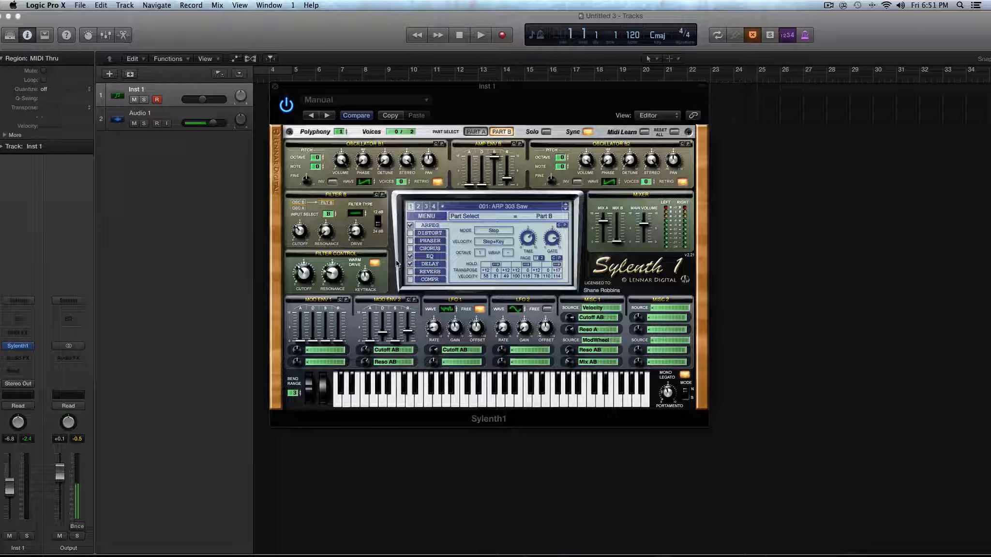
click(481, 133)
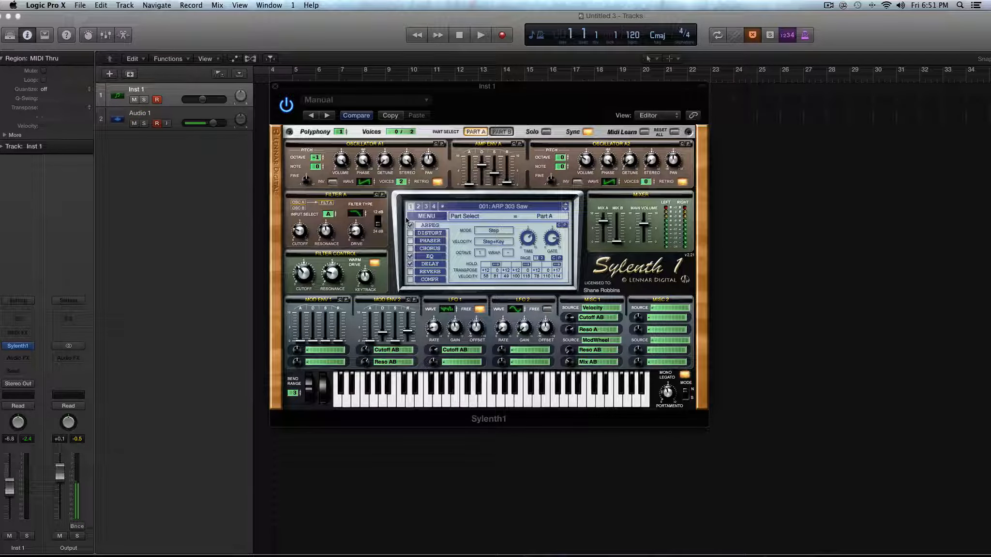
click(502, 132)
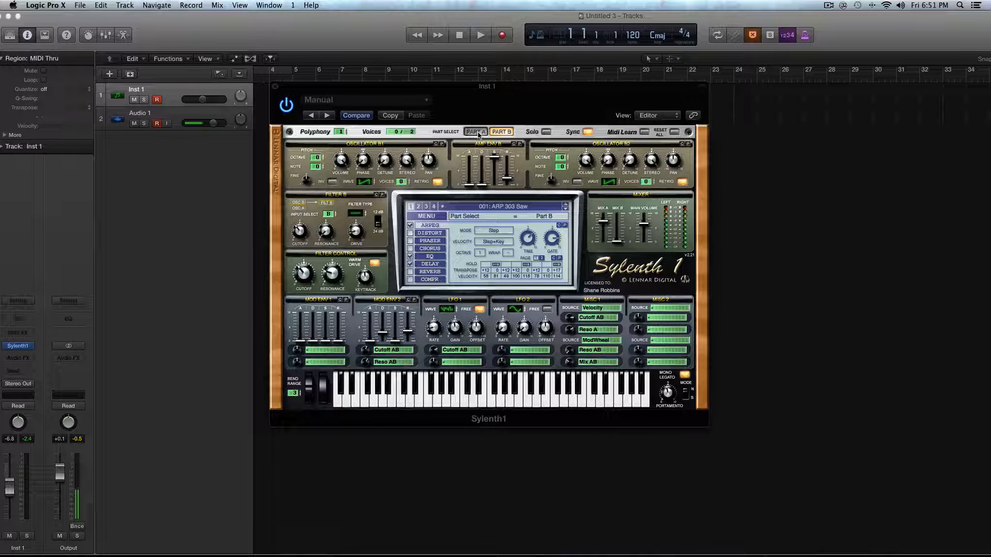
click(477, 132)
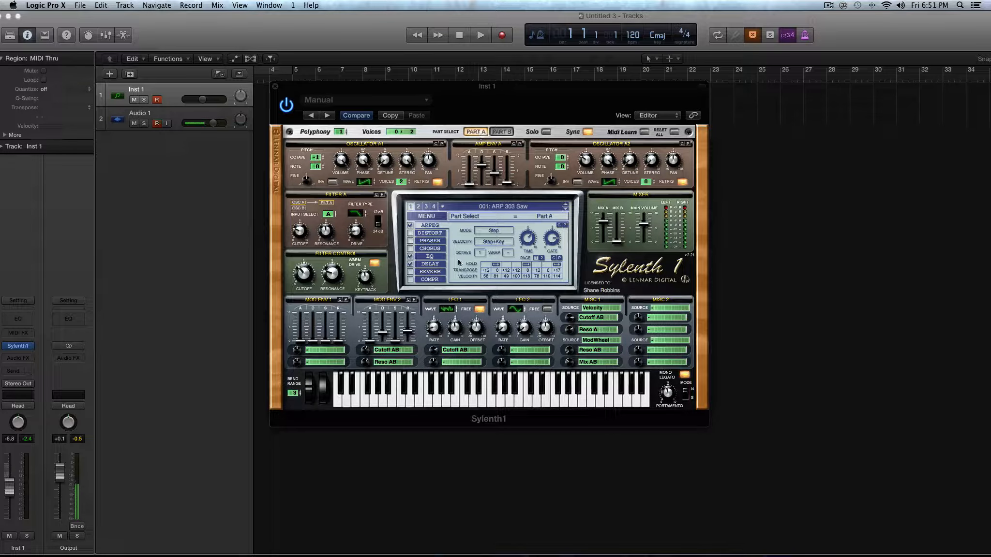
Look at preset banks 3 and 2, and return to bank 1.
click(427, 207)
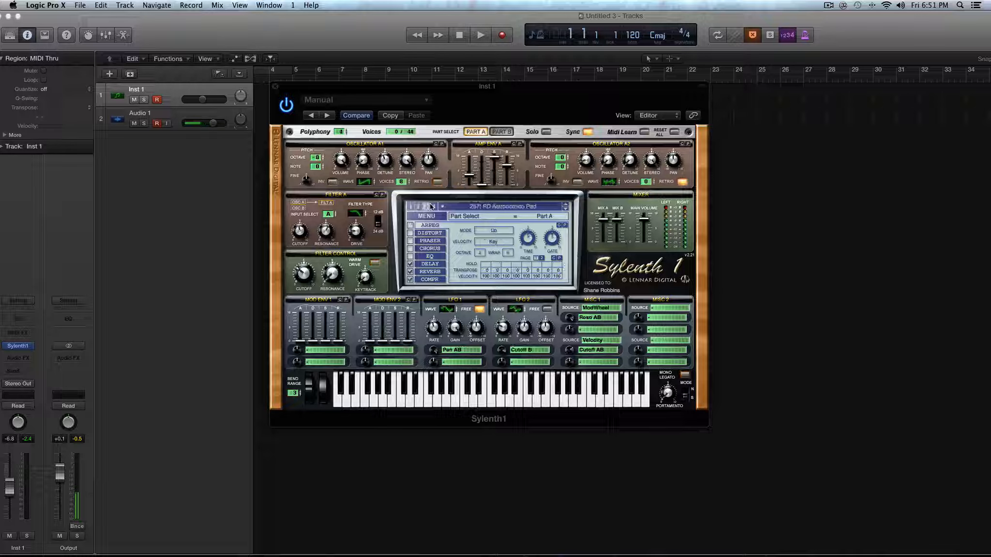
click(420, 207)
click(480, 207)
click(410, 207)
Browse the full preset list of bank 1, from the ARP presets to the SFX presets, without choosing one.
click(480, 213)
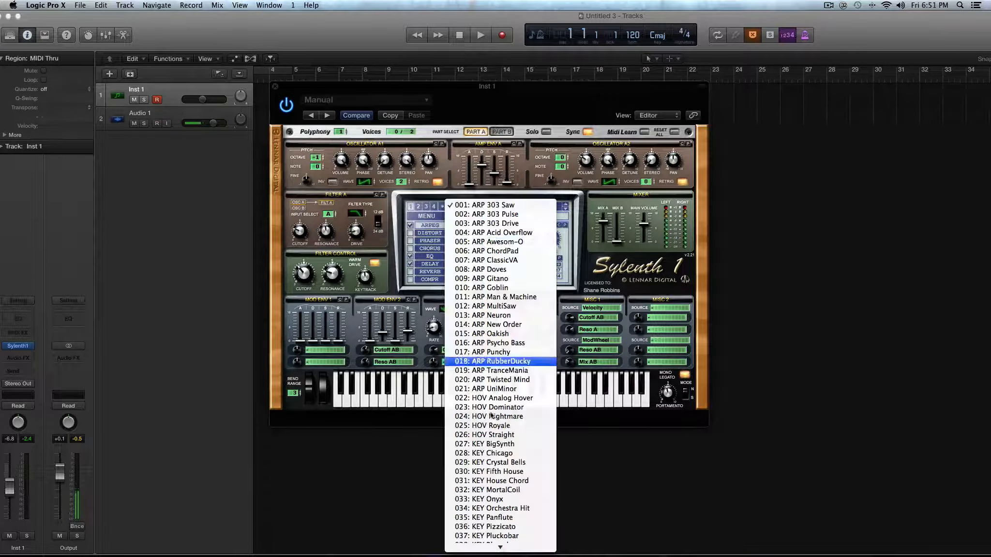
scroll(500, 290, down, 10)
scroll(516, 550, down, 20)
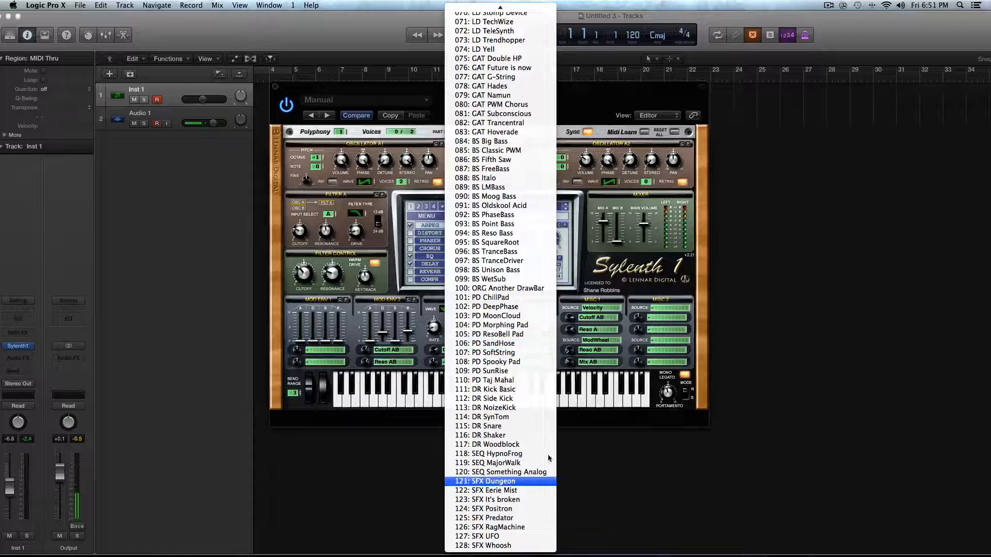
click(626, 304)
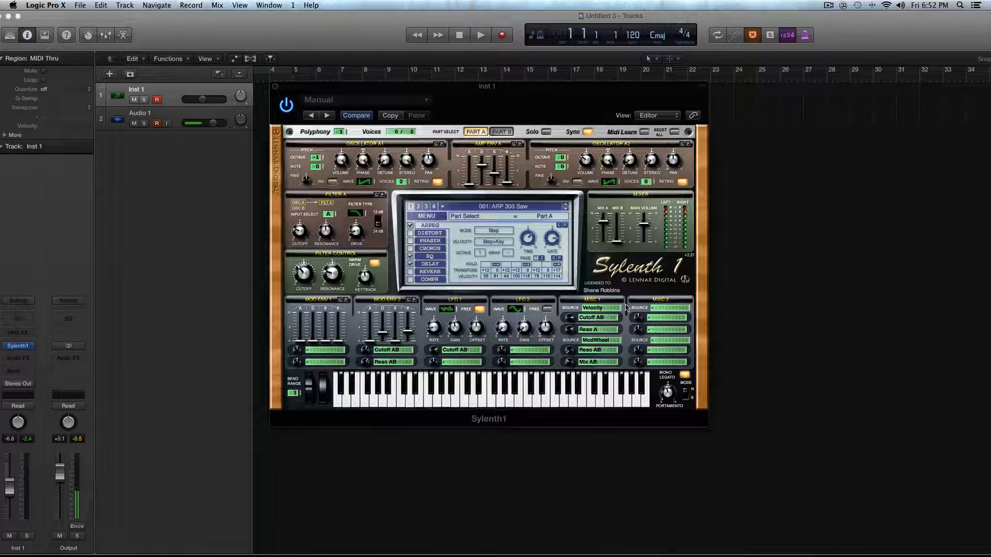
click(487, 207)
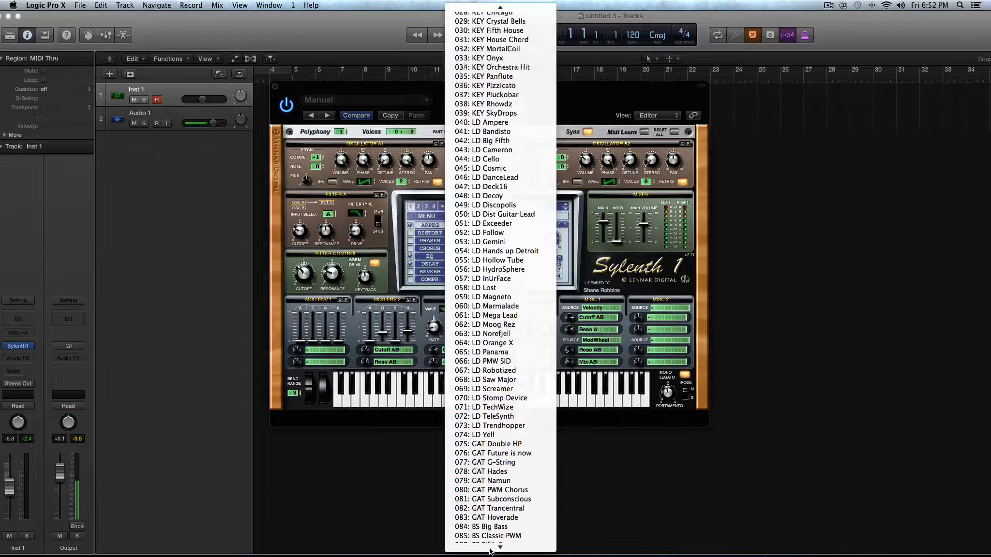
mouse_move(492, 553)
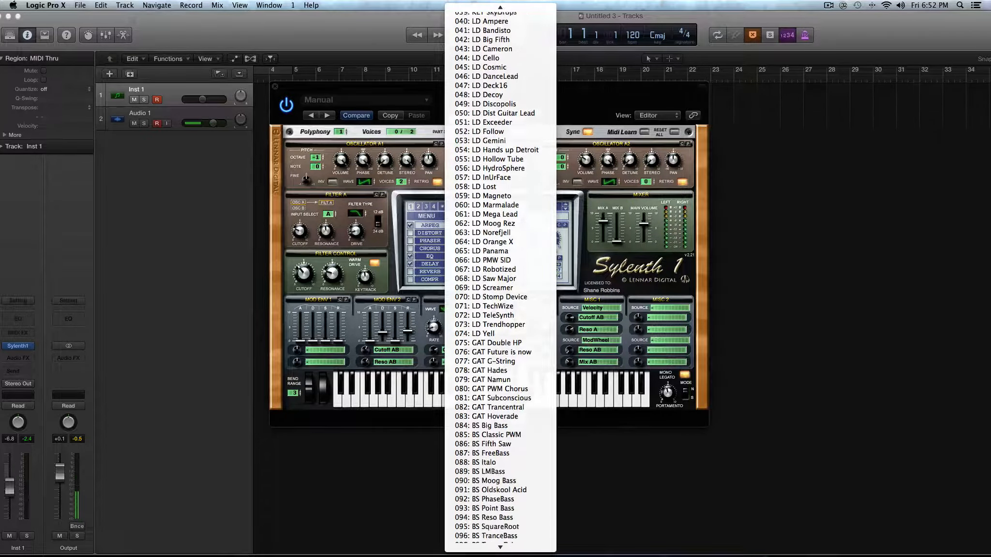
click(623, 286)
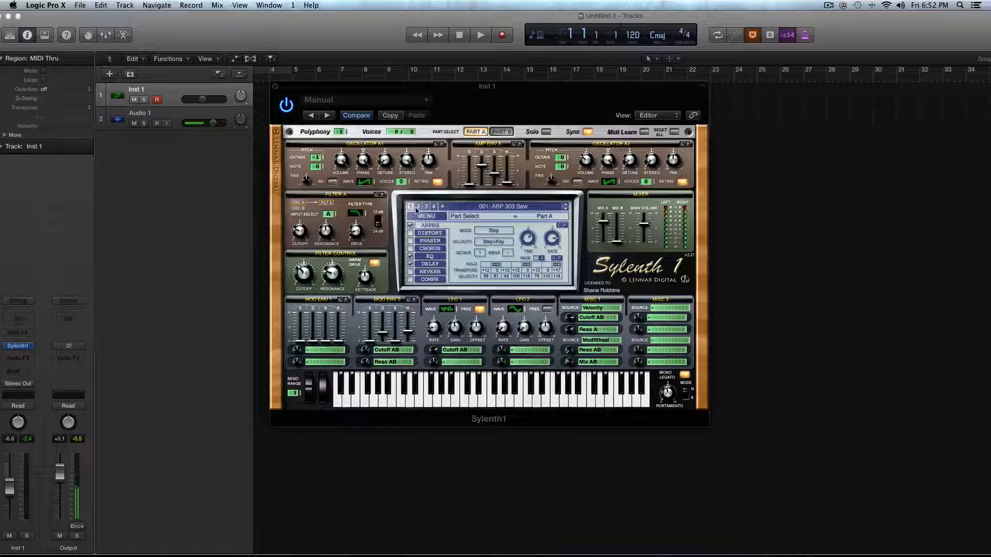
click(503, 206)
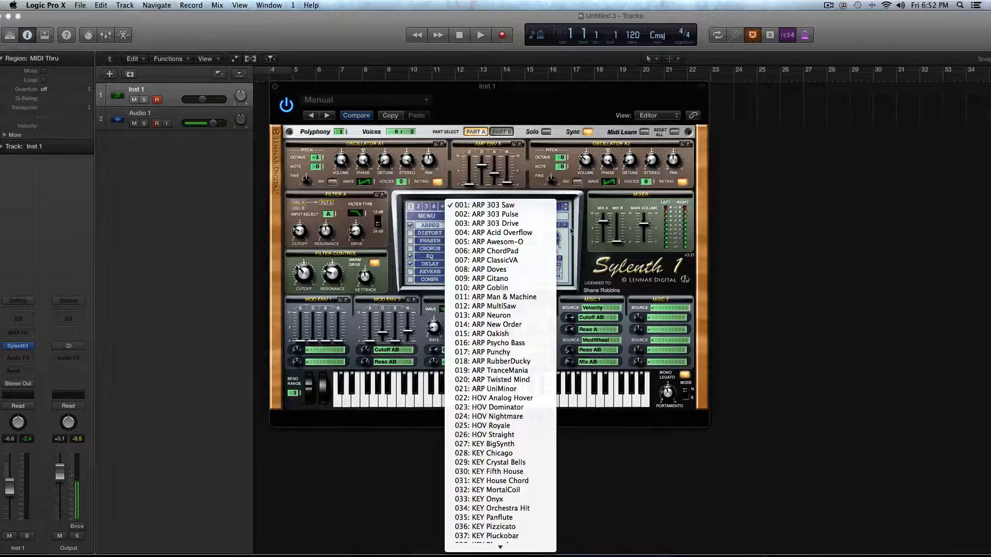
click(571, 232)
Audition preset 022: HOV Analog Hover from bank 1 and load preset 044: LD Cello in its place.
click(515, 208)
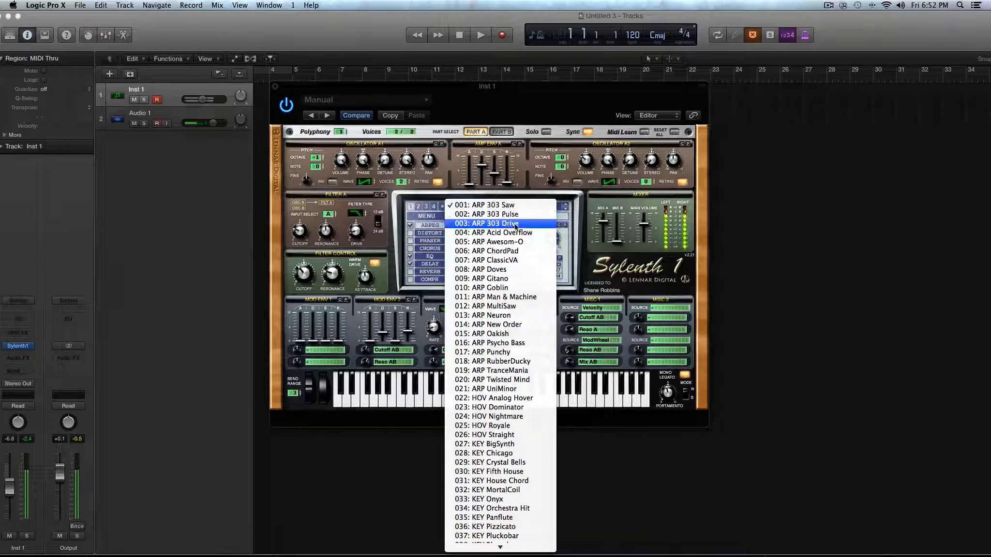
click(512, 398)
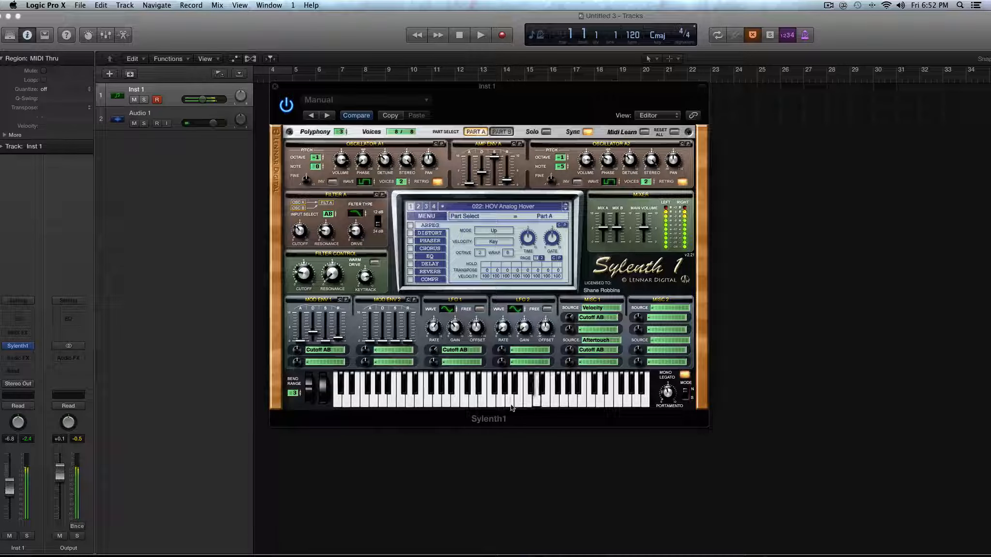
click(489, 207)
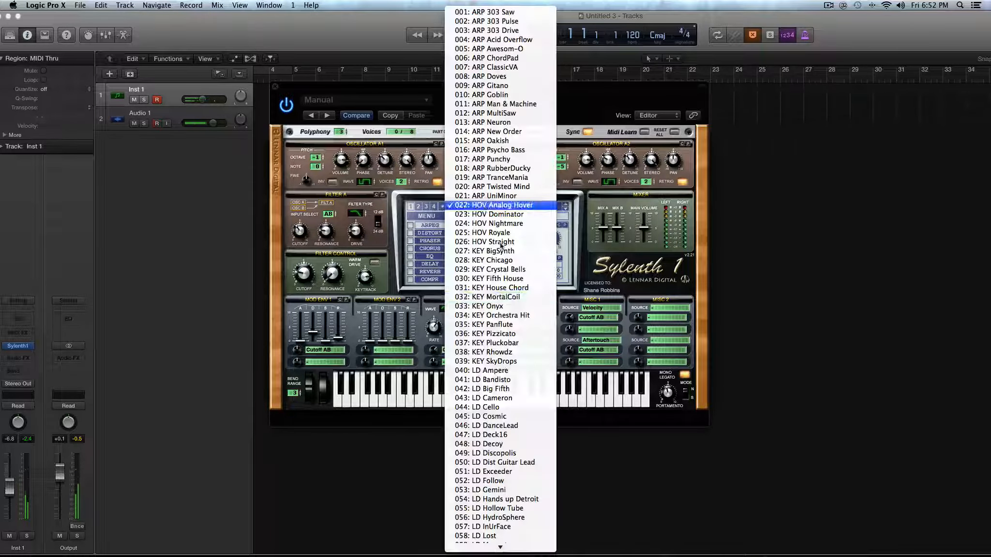
click(507, 408)
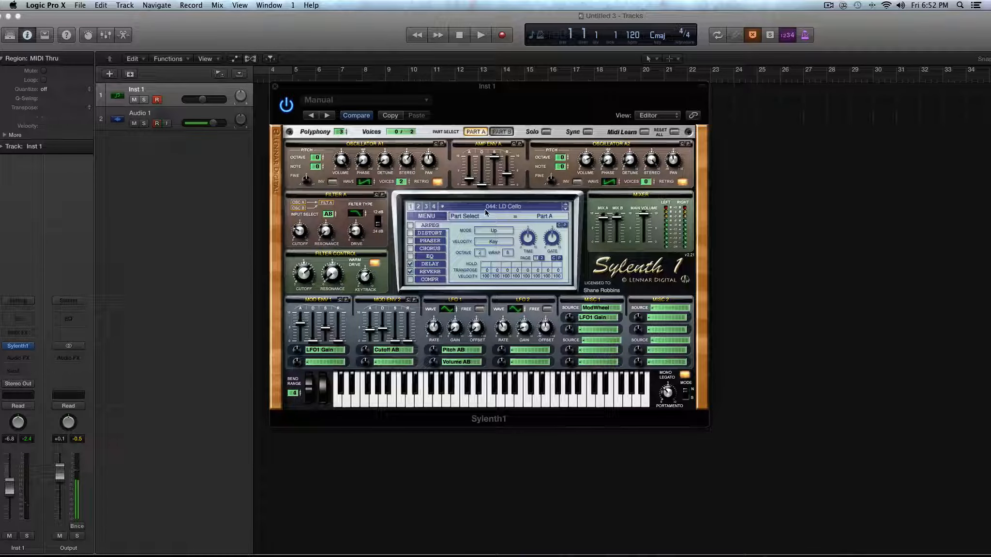
View the lead presets listed around LD Cello, look at the other preset banks, and return to bank 1.
click(457, 207)
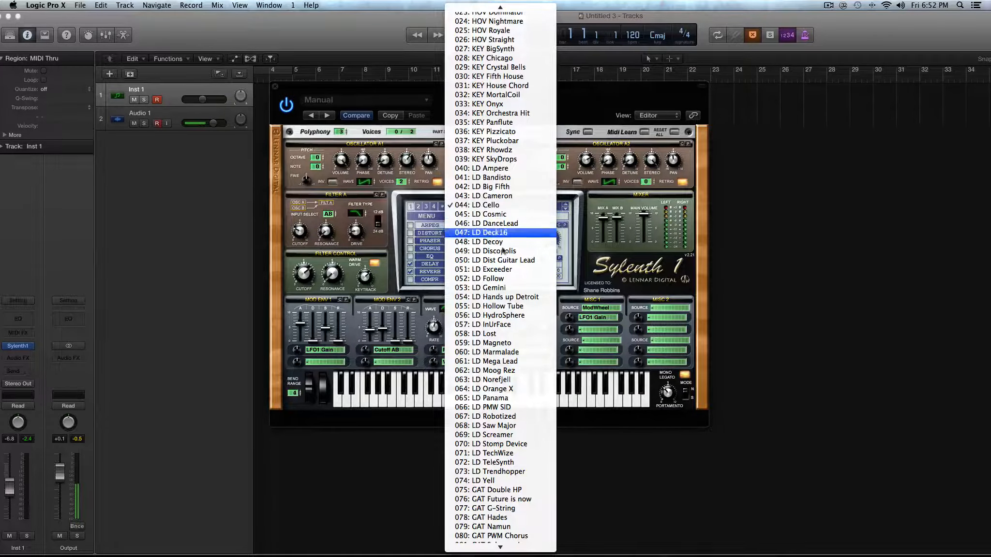
click(573, 219)
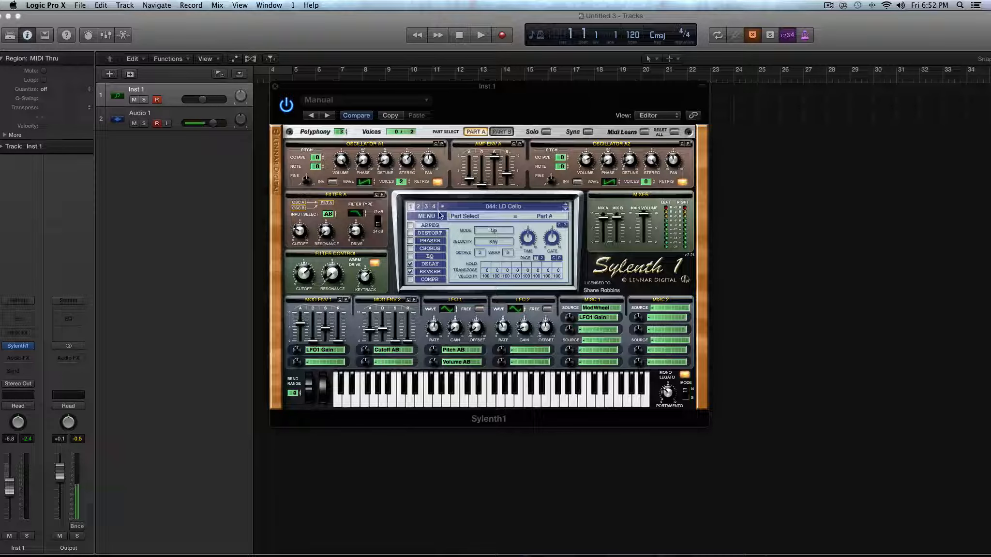
click(424, 207)
click(410, 207)
click(419, 207)
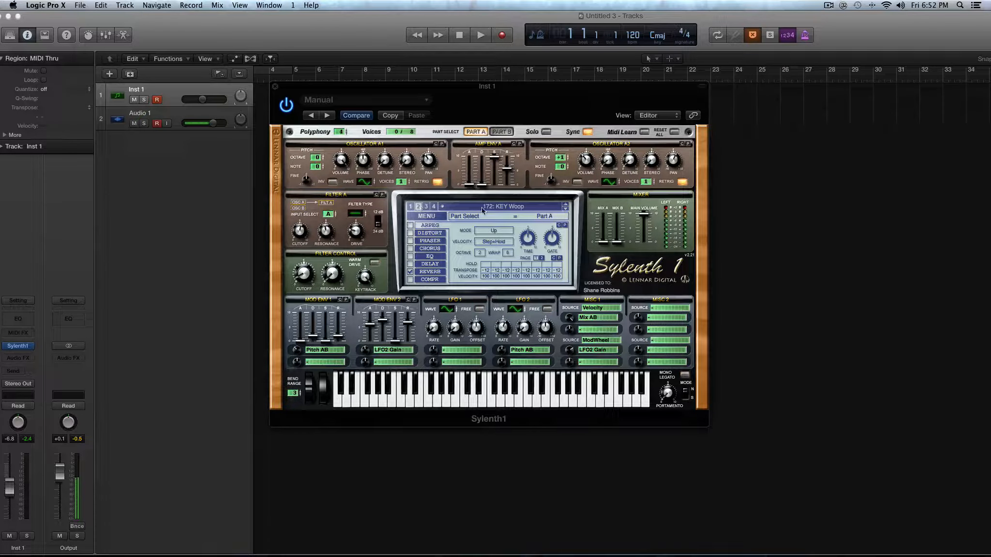
click(410, 206)
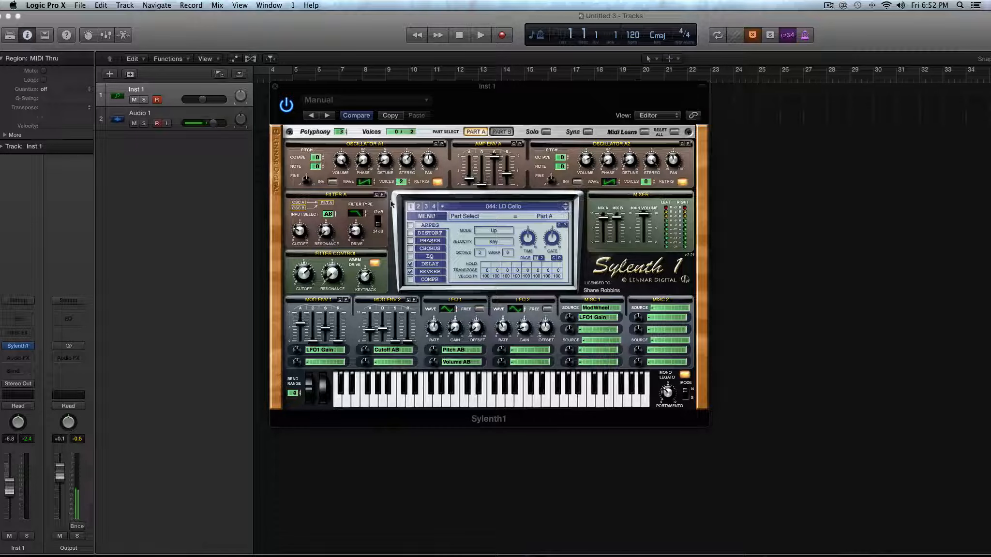
Save the current preset as an .fxp file named "LD ADSR TUT" on the Desktop.
click(407, 218)
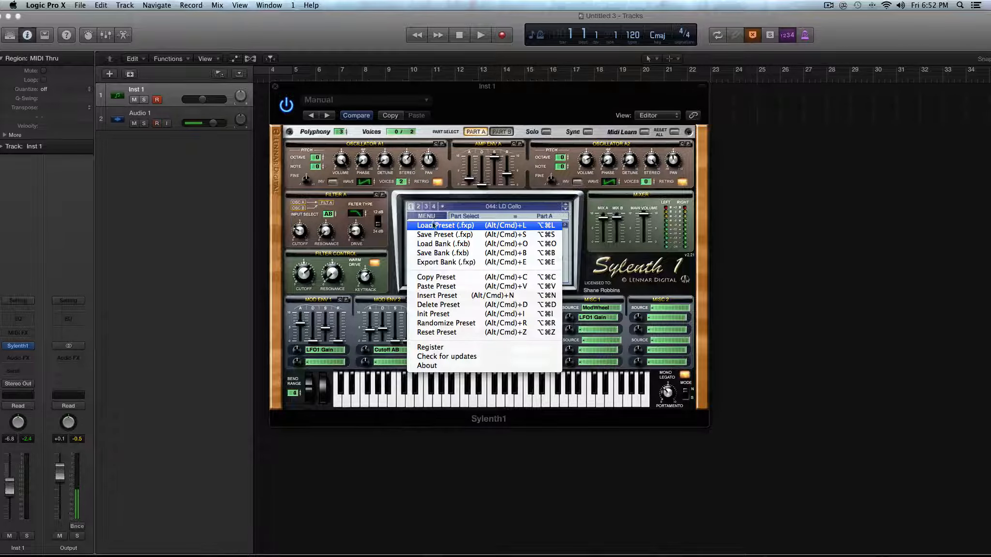
click(406, 222)
click(421, 217)
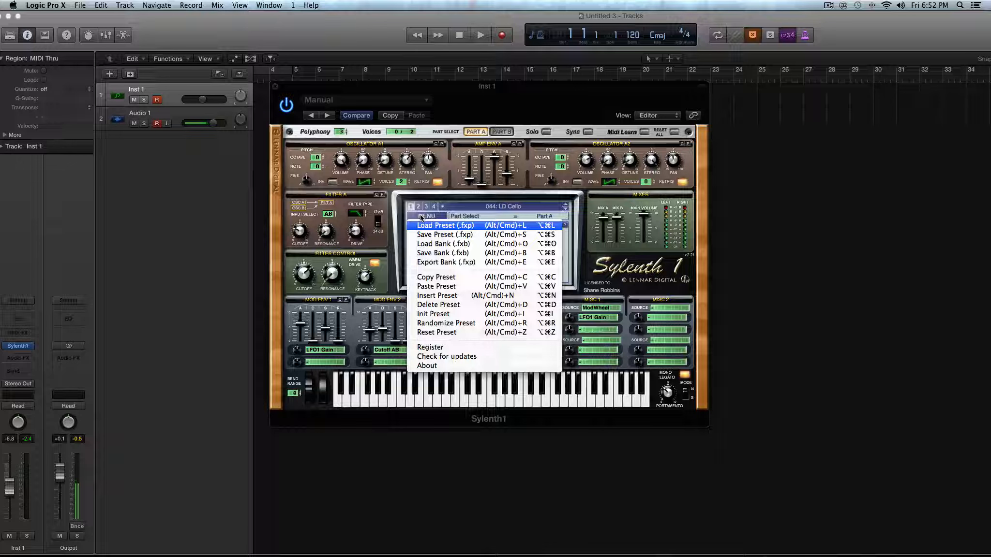
click(443, 236)
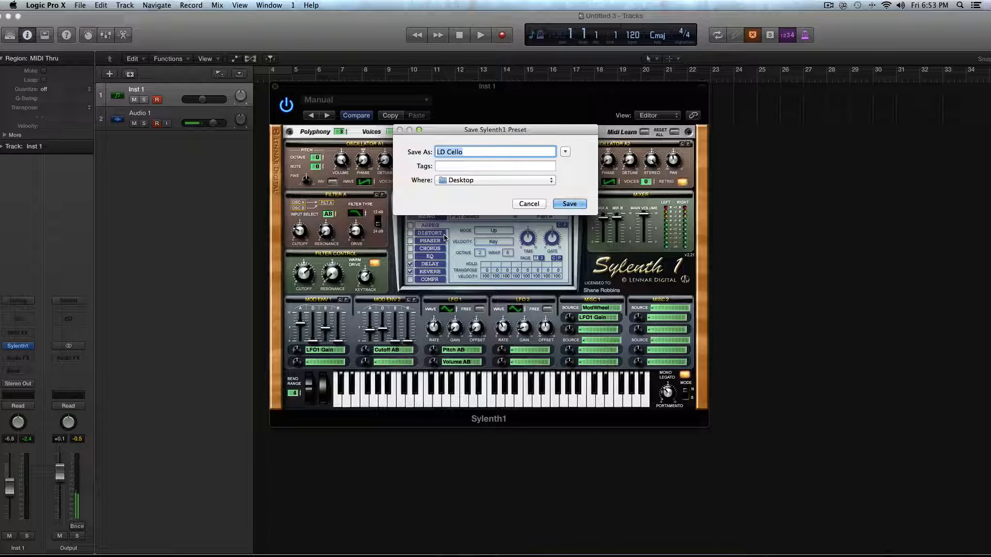
text(LD )
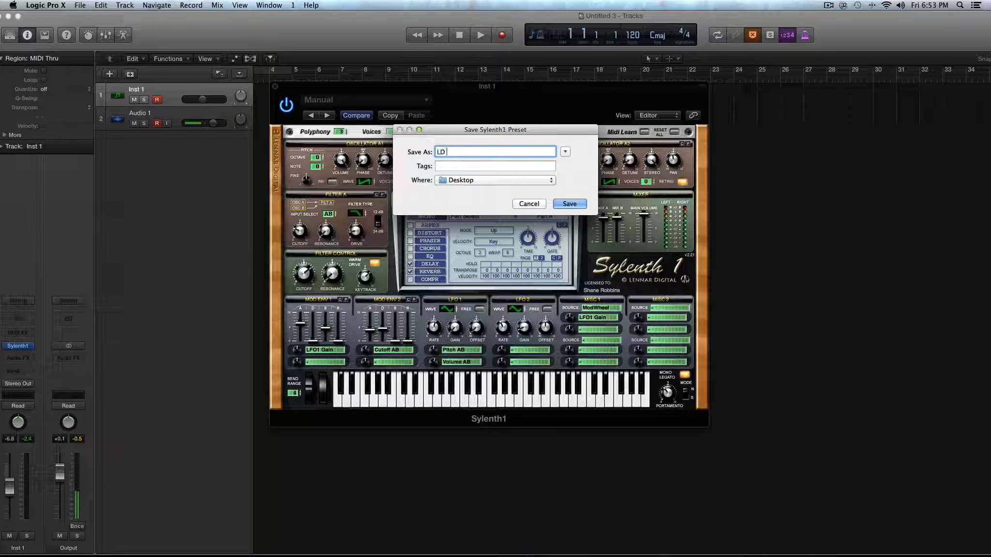
text(ADSR TUT)
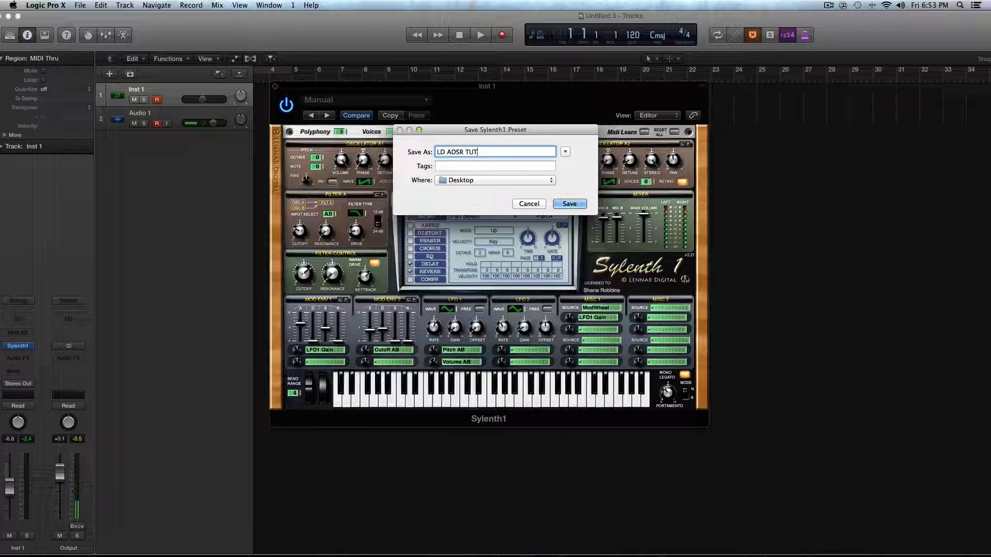
click(564, 206)
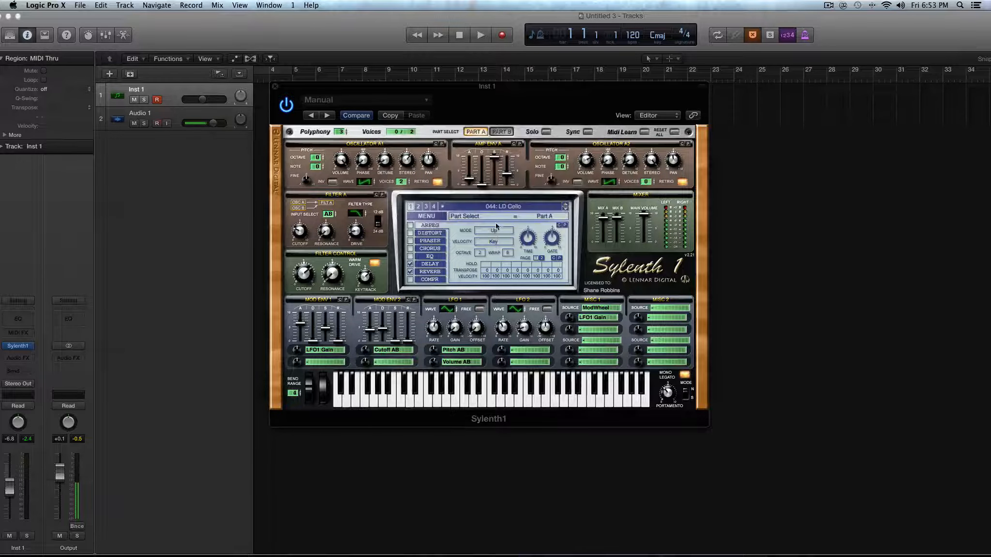
Load the preset file LD ADSR Tut.fxp from the Desktop.
click(435, 216)
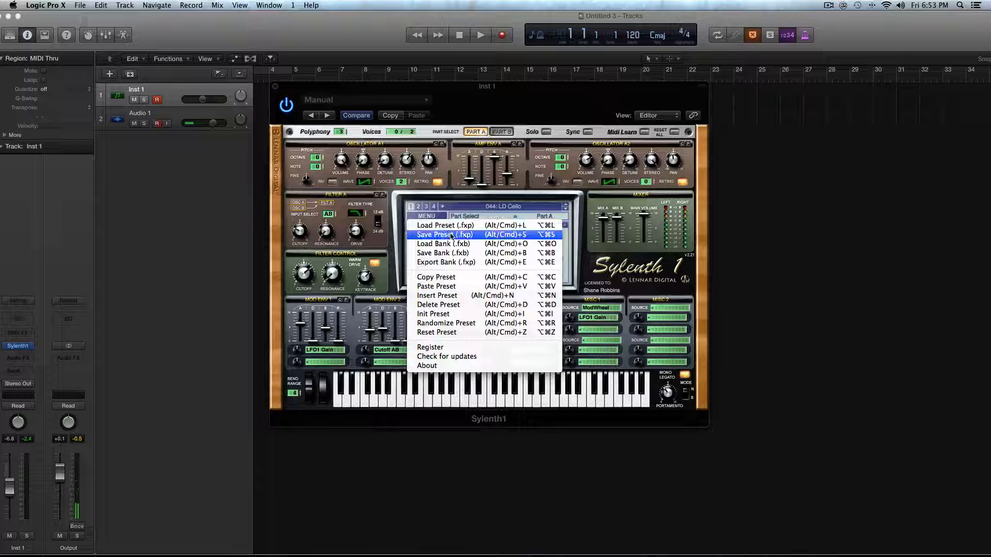
click(449, 235)
click(159, 128)
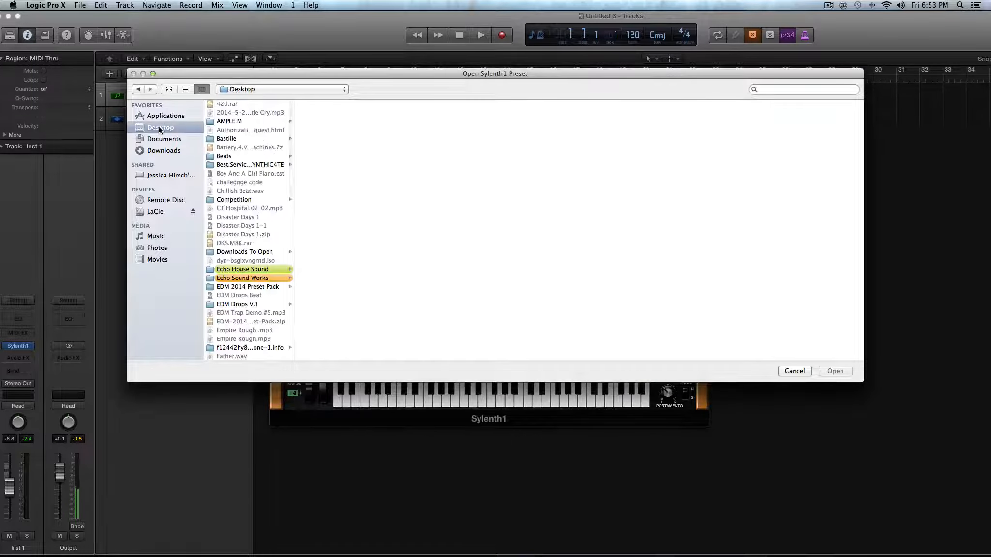
scroll(213, 163, down, 10)
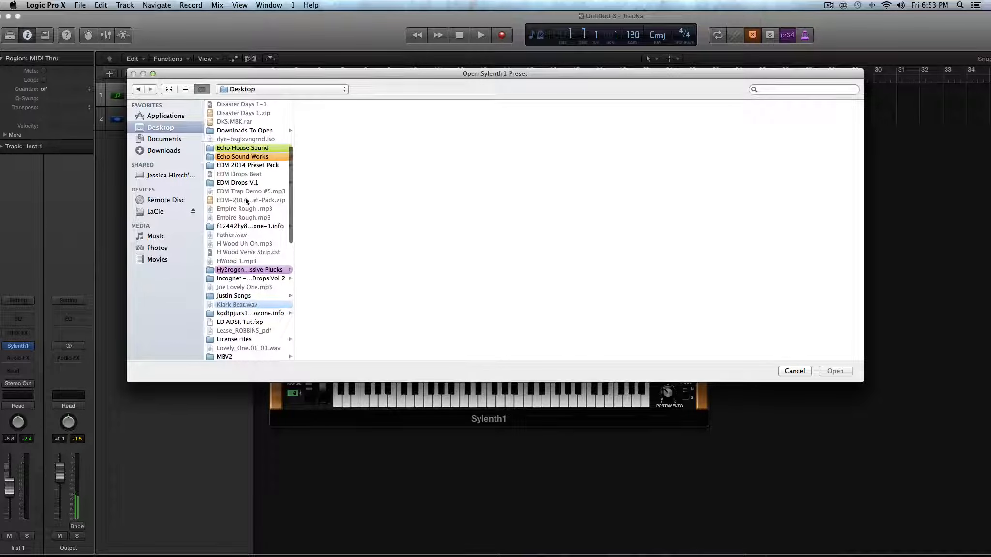
click(256, 267)
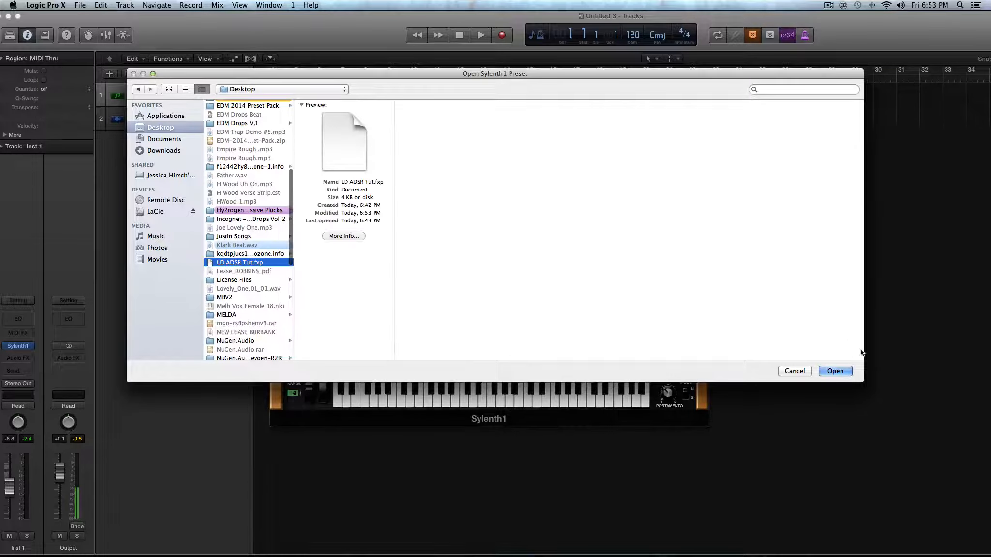
click(837, 371)
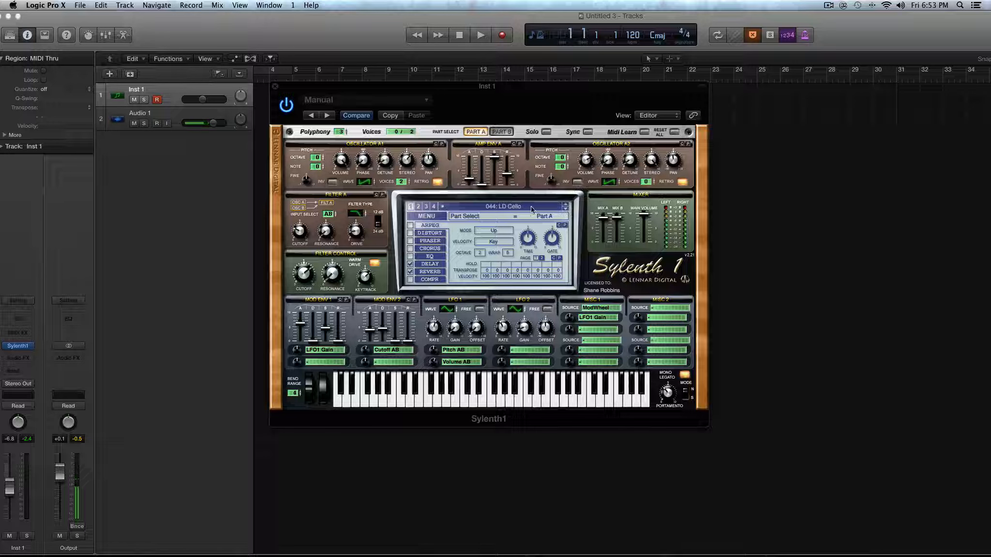
Rename preset 044 in bank 1 from LD Cello to "LD ADSR TUT".
click(459, 207)
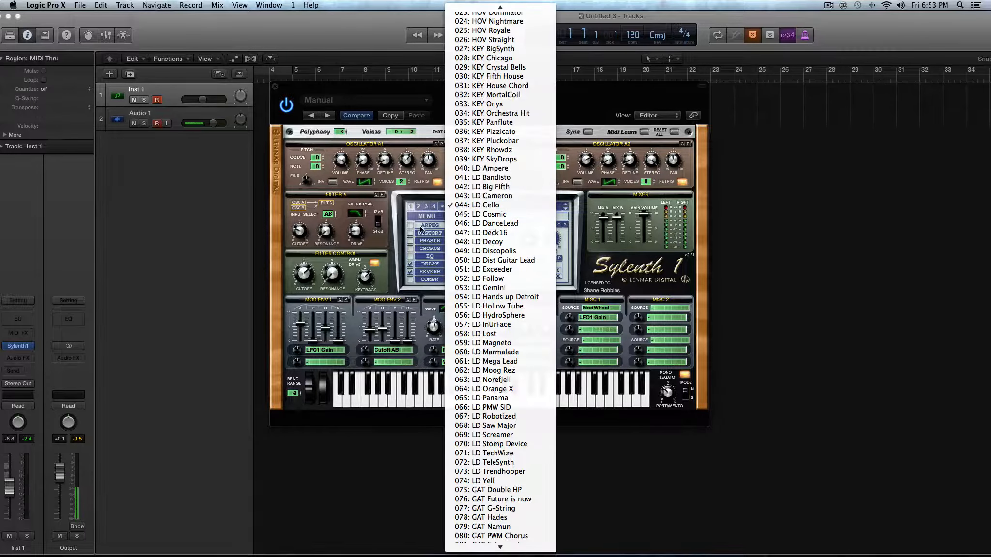
click(565, 239)
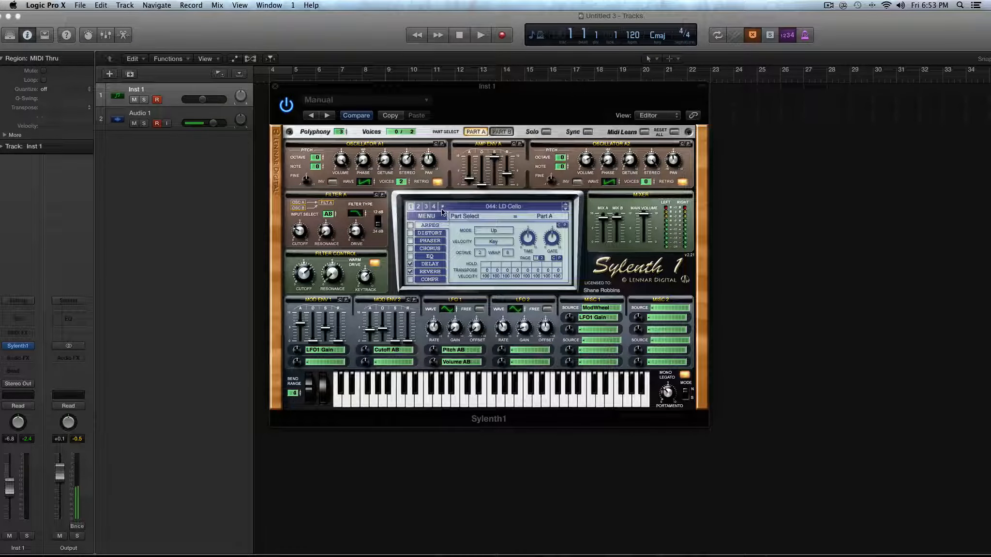
click(441, 208)
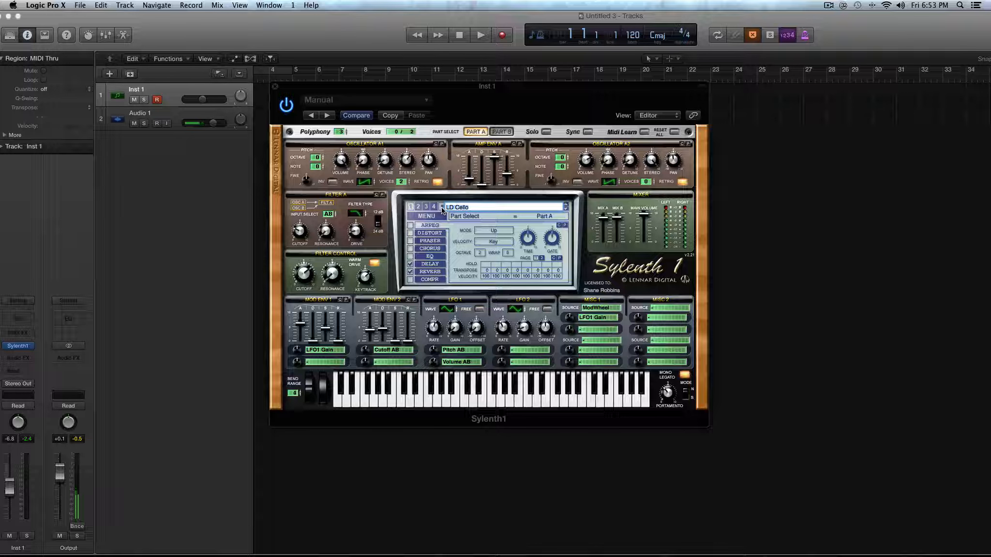
key(BackSpace)
key(BackSpace)
key(BackSpace)
key(BackSpace)
key(BackSpace)
key(BackSpace)
text(R TUT)
key(Return)
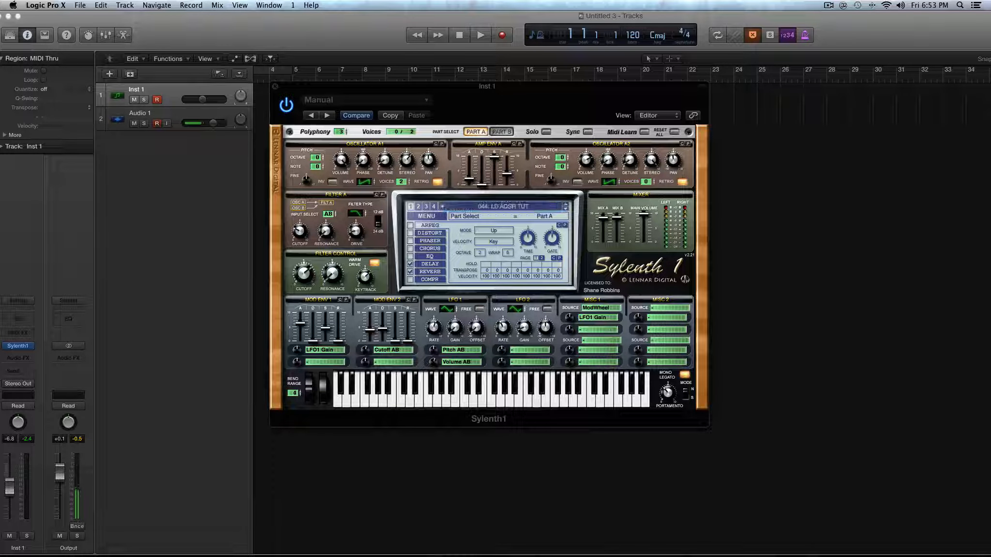
Save the renamed LD ADSR TUT preset as an .fxp file on the Desktop.
click(427, 218)
click(433, 233)
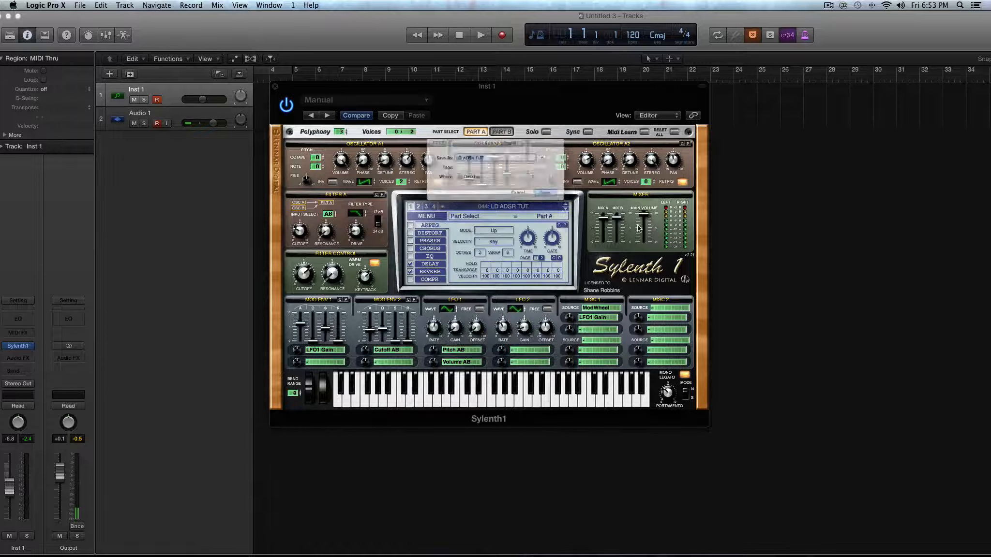
click(568, 204)
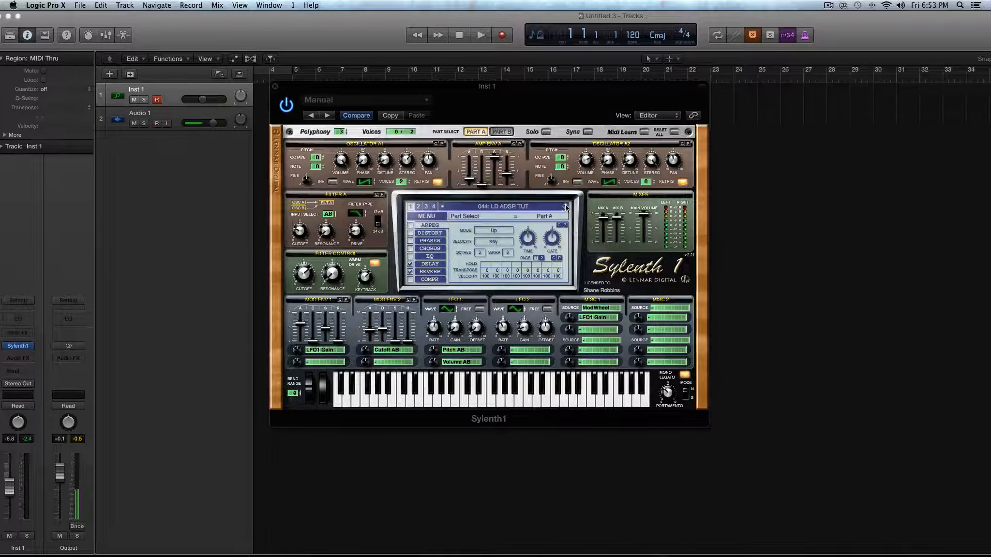
Load the preset file LD ADSR Tut.fxp from the Desktop into slot 044.
click(425, 216)
click(430, 230)
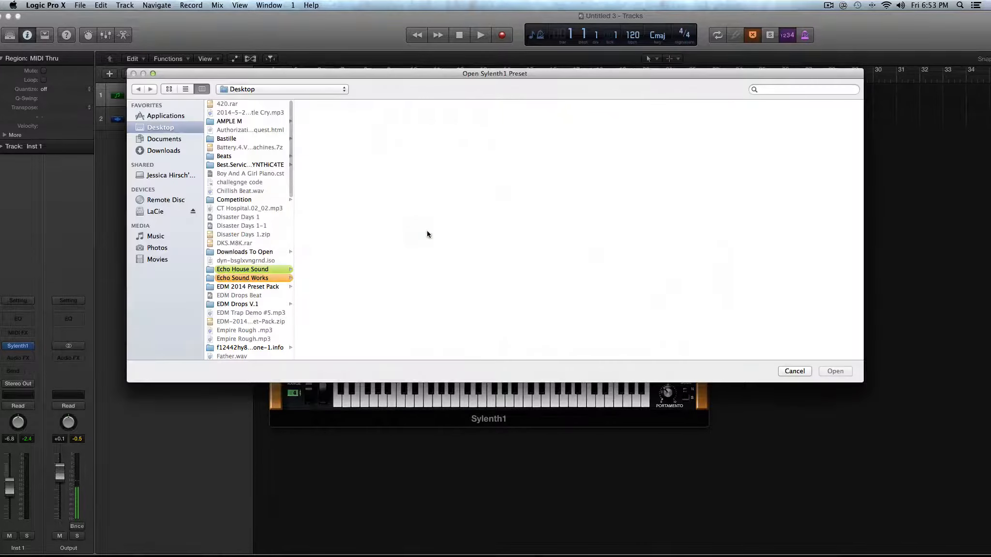
scroll(276, 258, down, 5)
scroll(276, 274, down, 3)
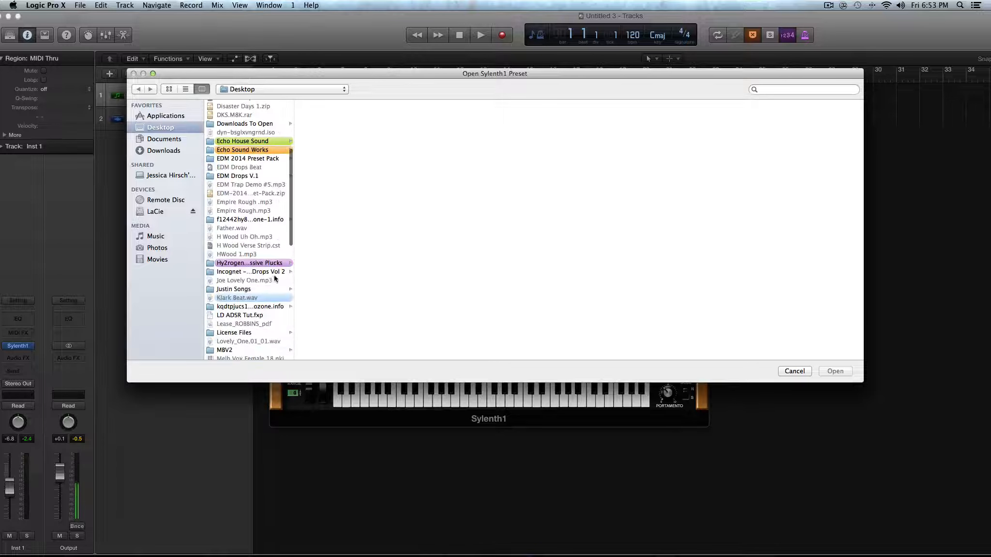
click(261, 316)
click(835, 372)
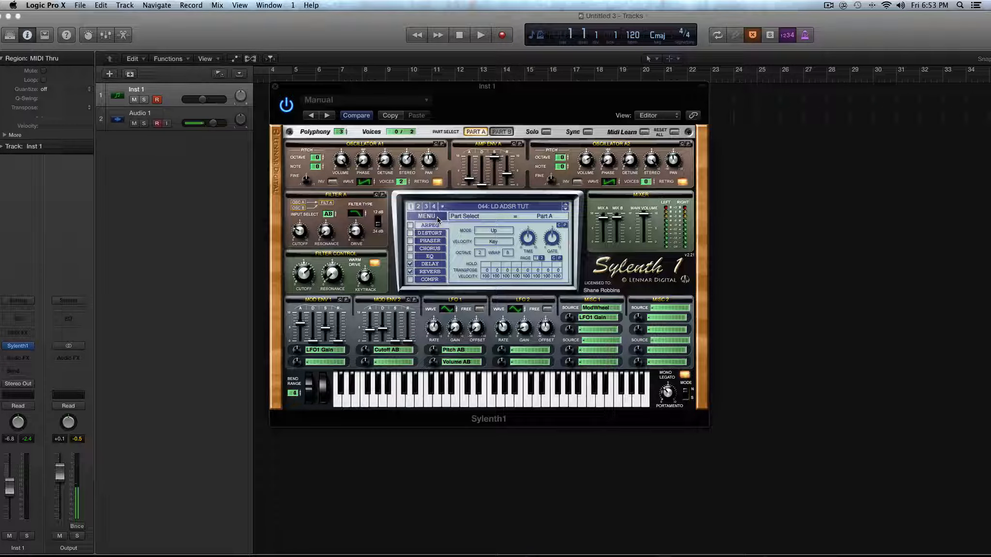
Switch to bank 2 and view the presets listed around KEY Woop.
click(436, 217)
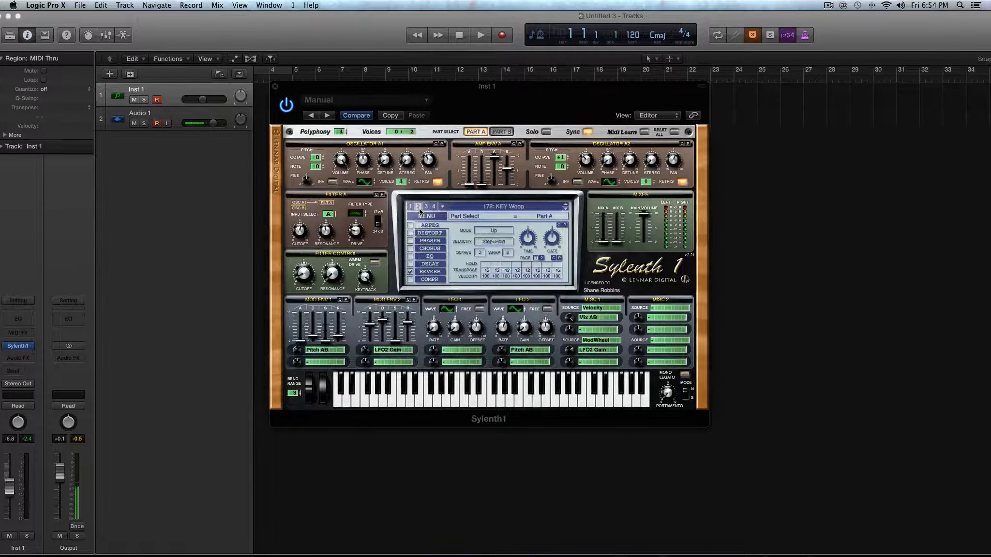
click(467, 208)
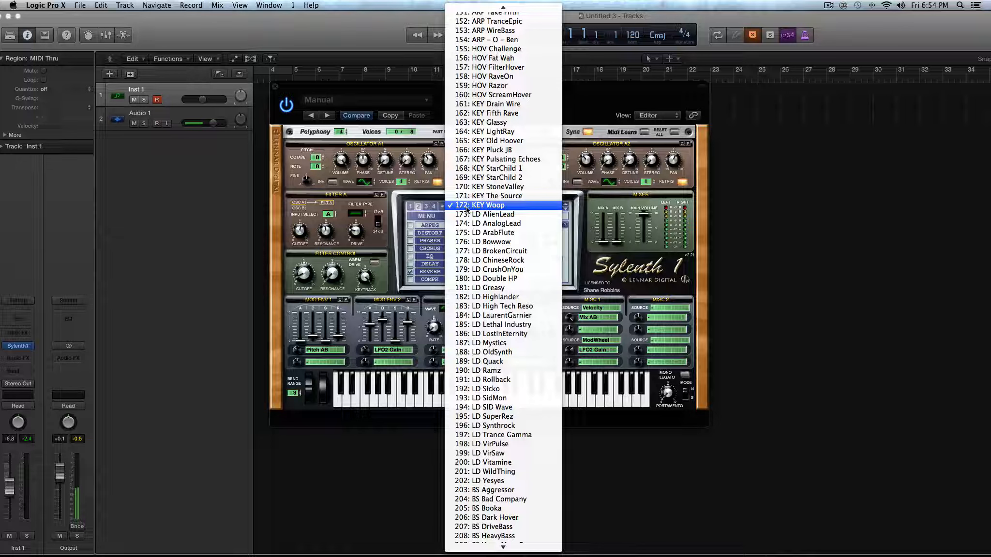
click(457, 208)
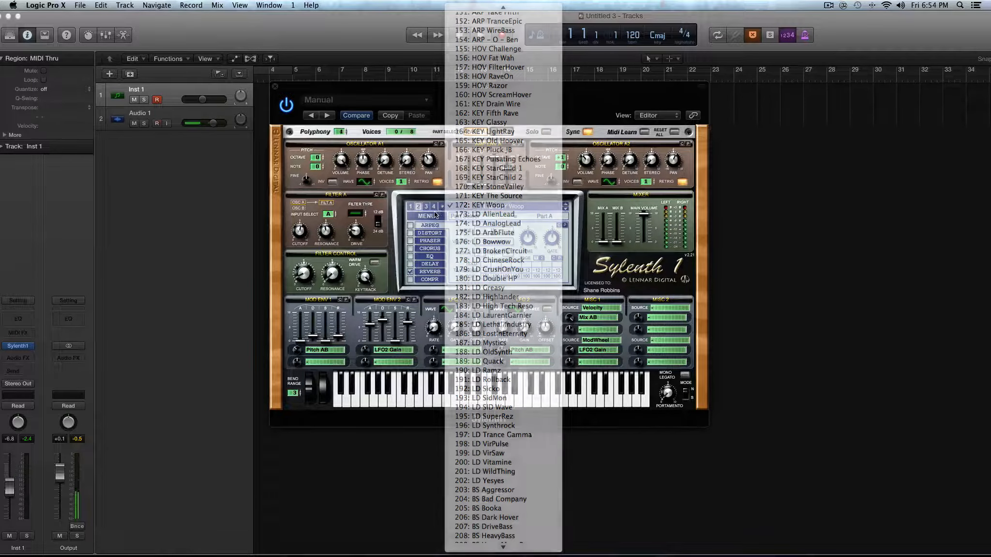
click(438, 216)
click(410, 211)
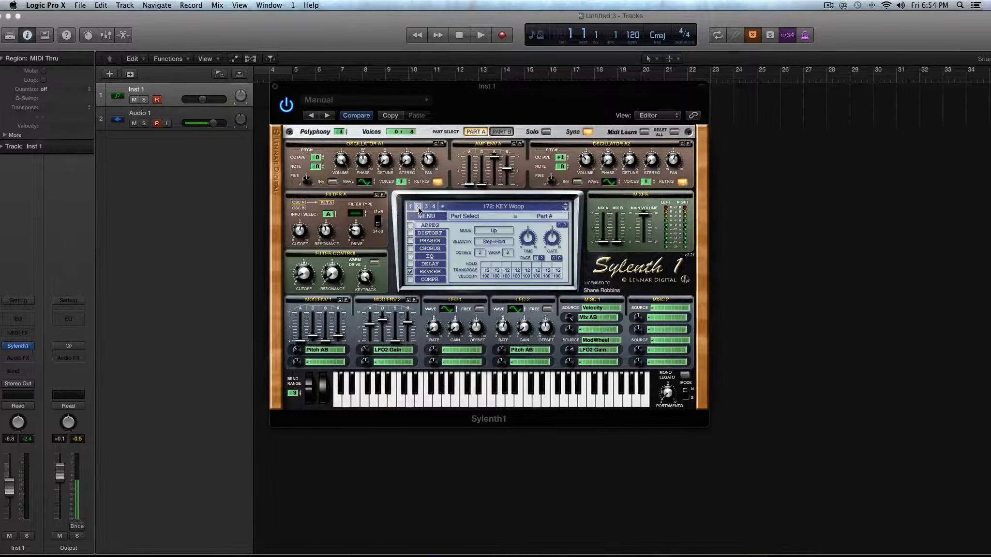
Start loading an .fxb bank and browse to the Sylenth1 Packs folder inside Echo Sound Works on the Desktop.
click(424, 216)
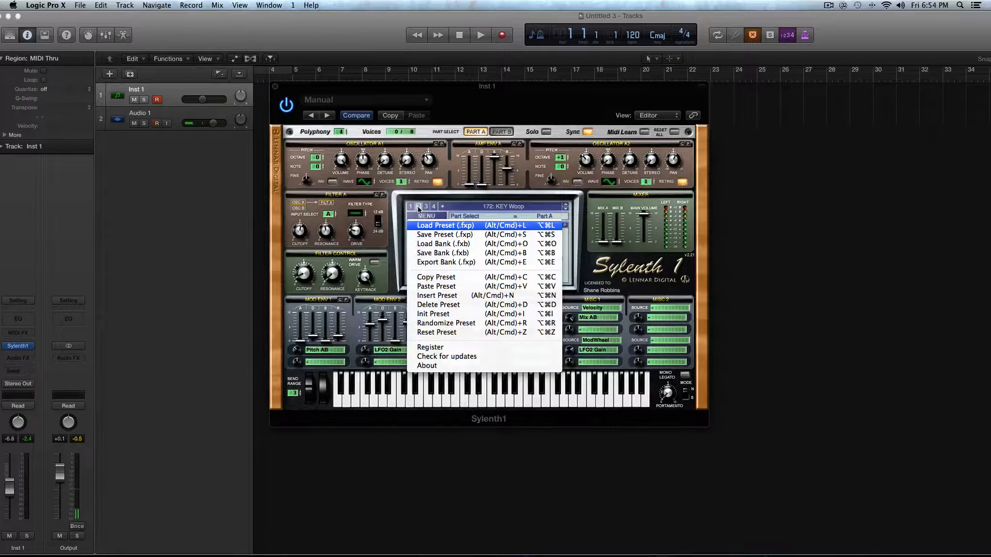
click(424, 217)
click(424, 216)
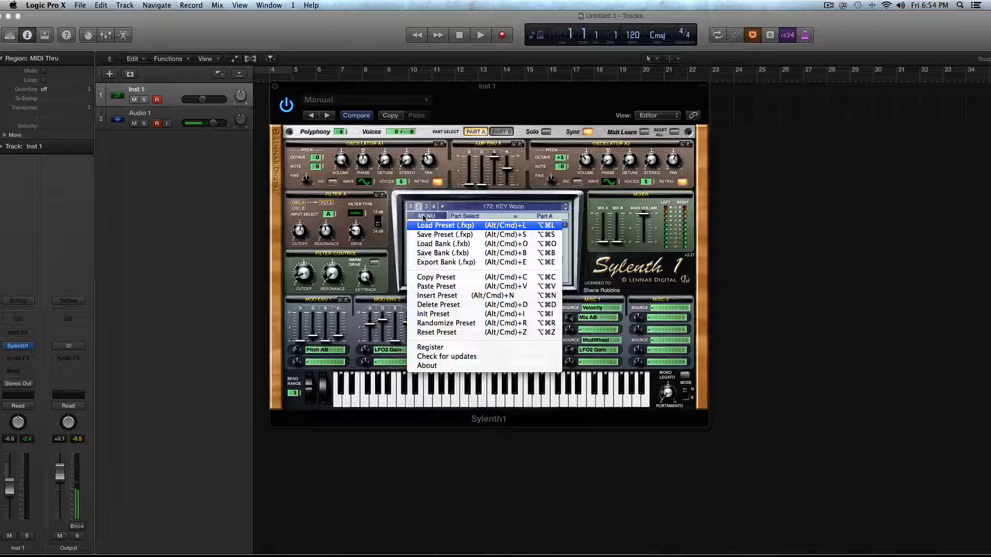
click(441, 244)
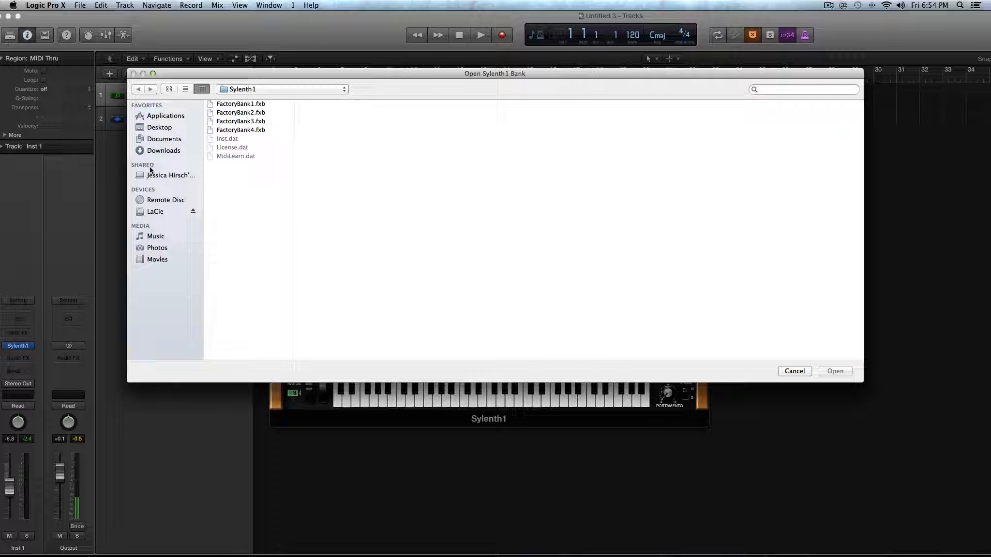
click(152, 128)
scroll(234, 235, down, 3)
click(235, 232)
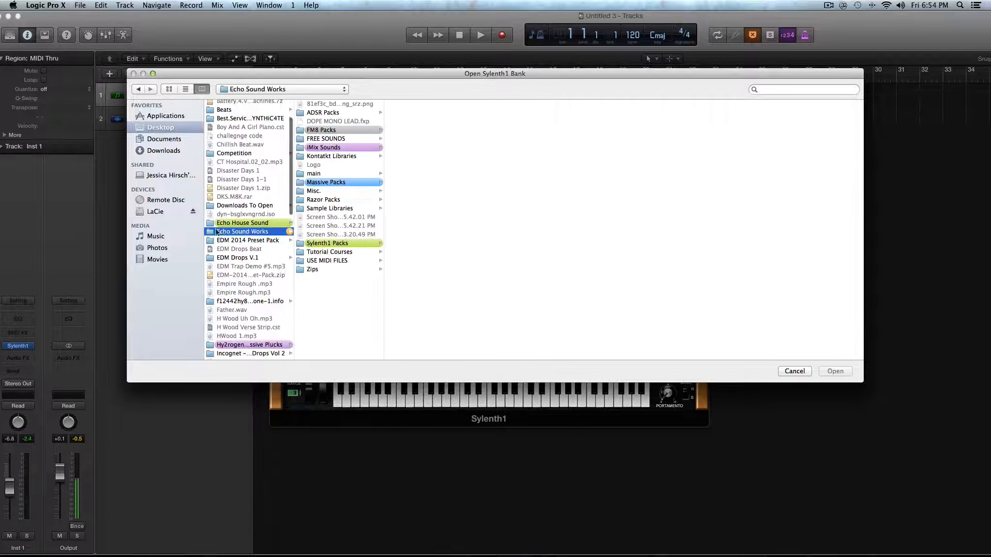
click(330, 244)
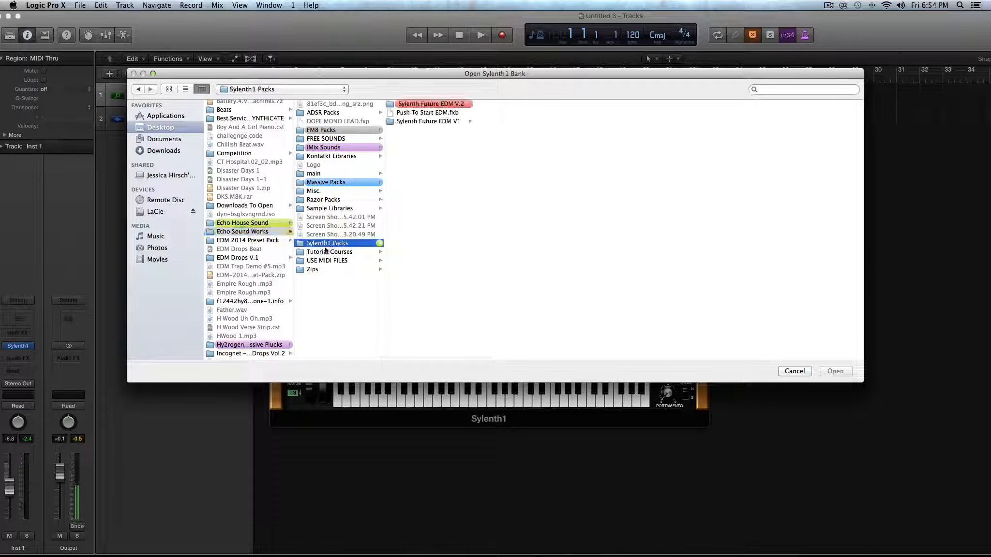
Look through the individual presets in the Sylenth Future EDM V1 folder and load its bank file Future EDM V.1.fxb.
click(427, 121)
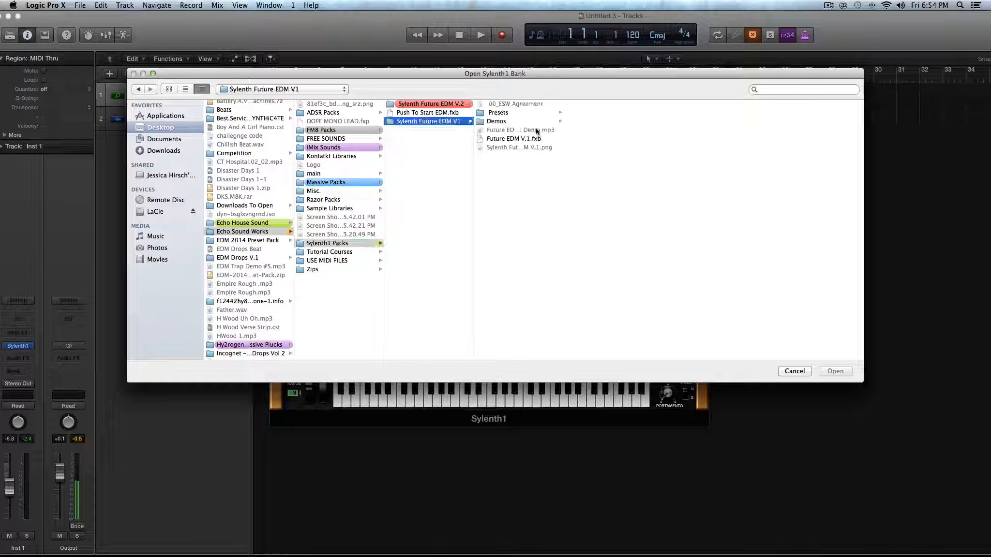
click(497, 115)
scroll(624, 184, down, 10)
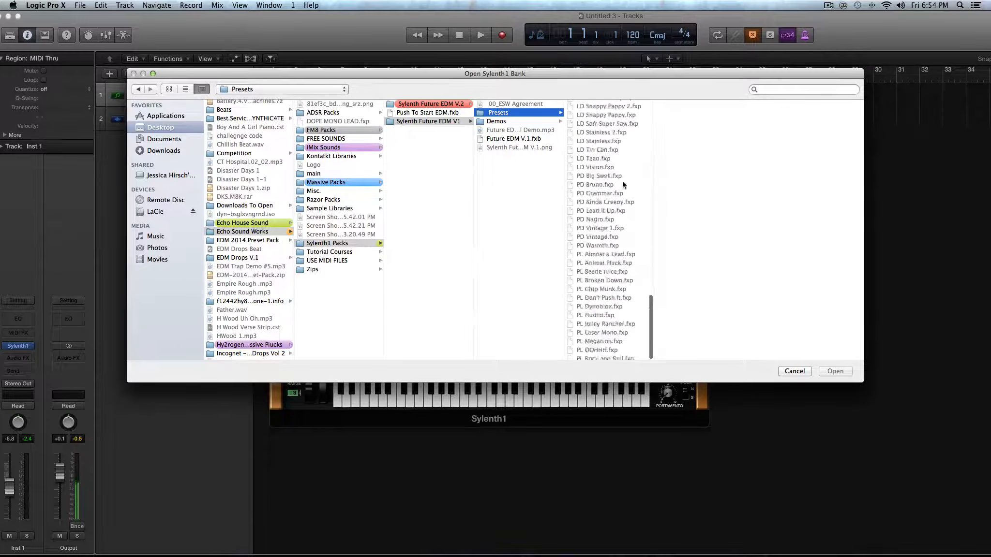
scroll(623, 184, up, 15)
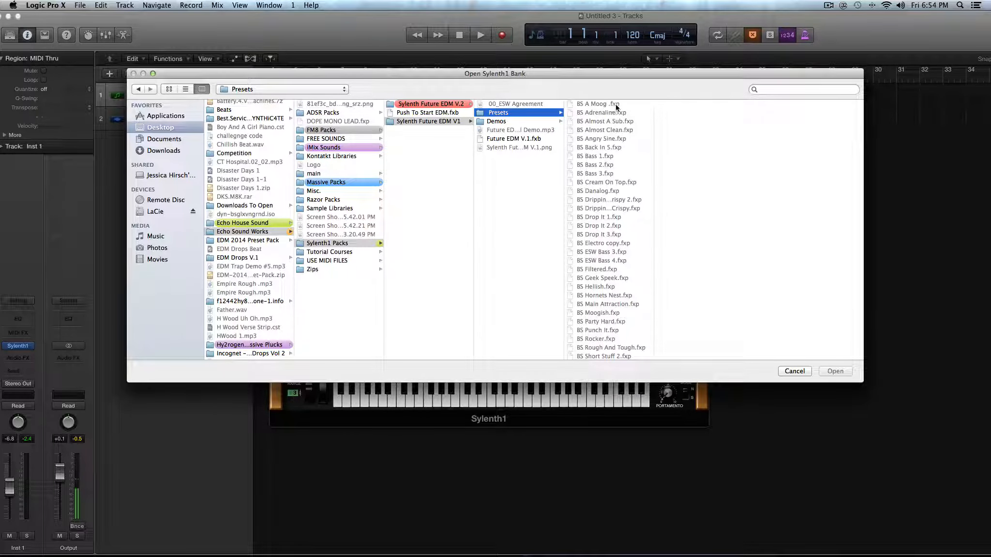
click(538, 139)
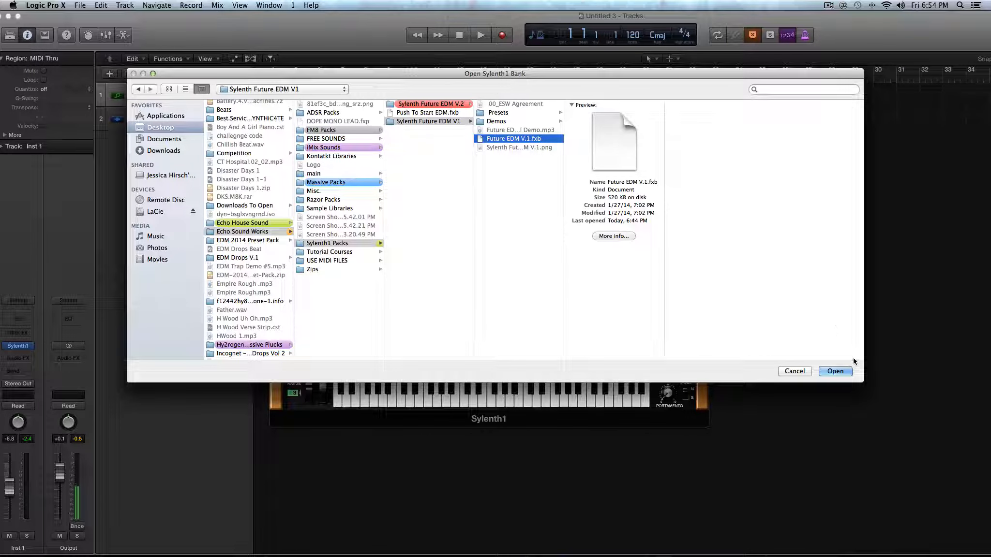
click(842, 372)
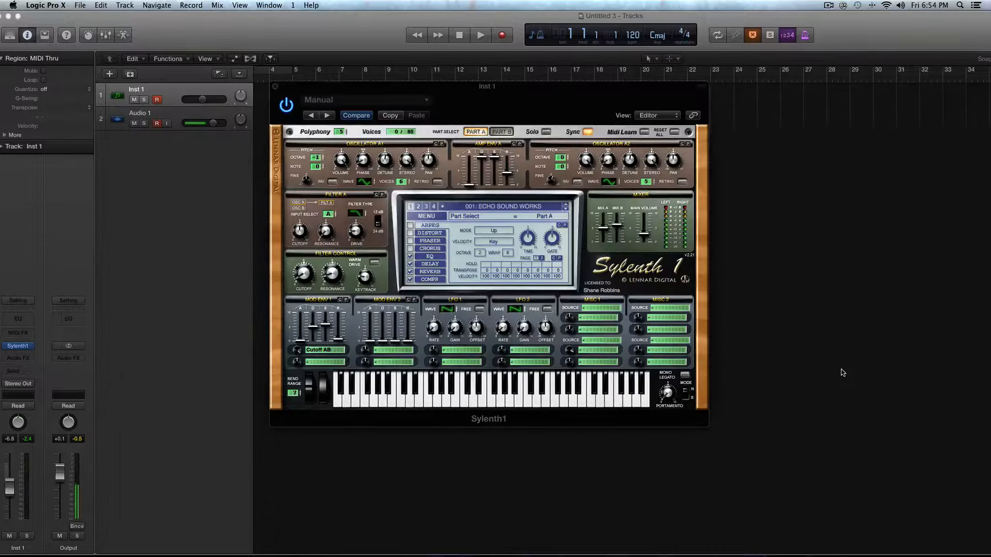
Browse the loaded bank's preset list and load preset 043: LD Animals.
click(487, 207)
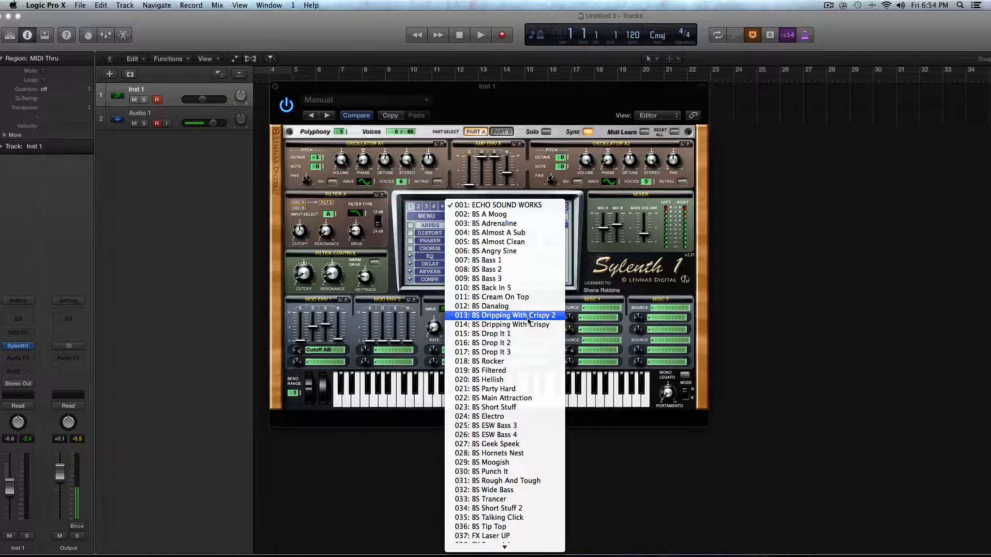
mouse_move(505, 548)
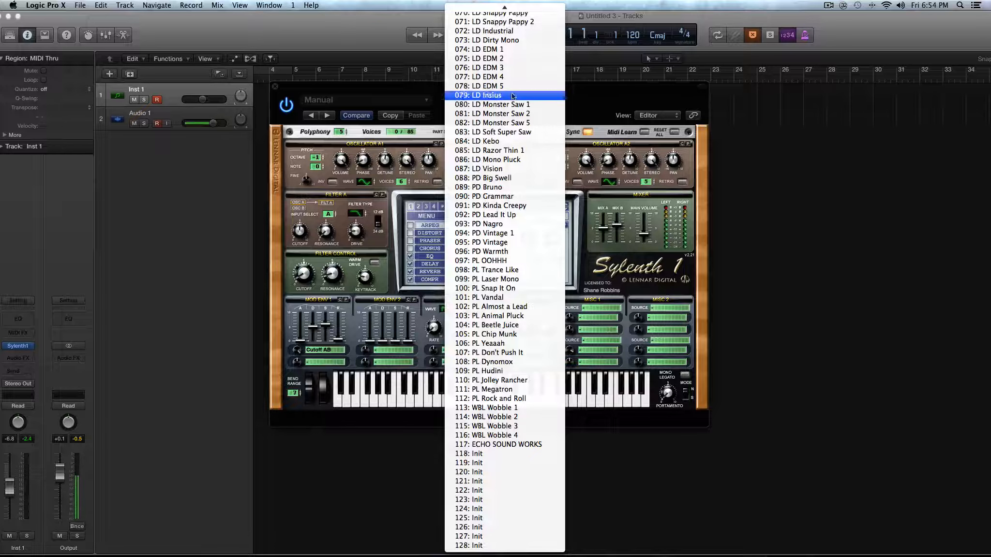
scroll(528, 111, up, 10)
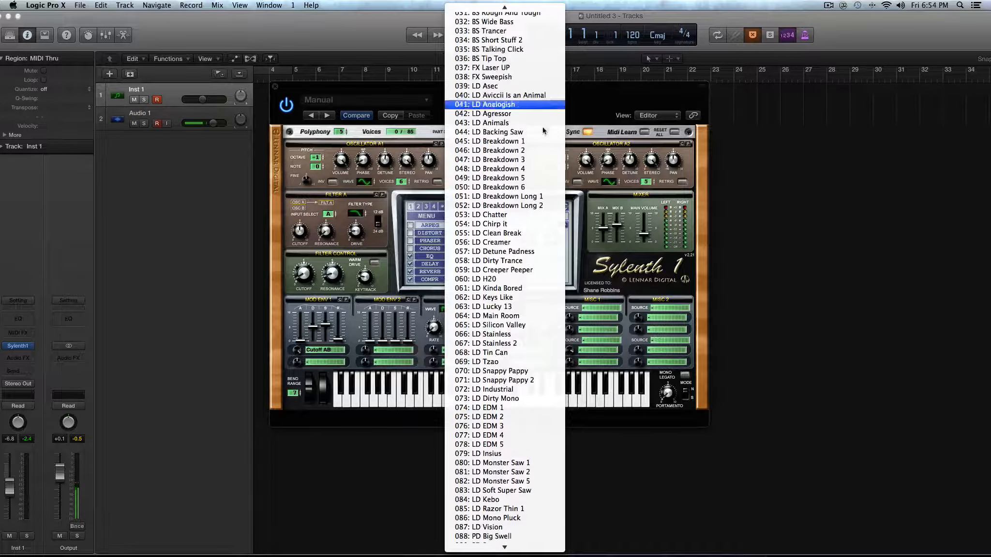
click(528, 125)
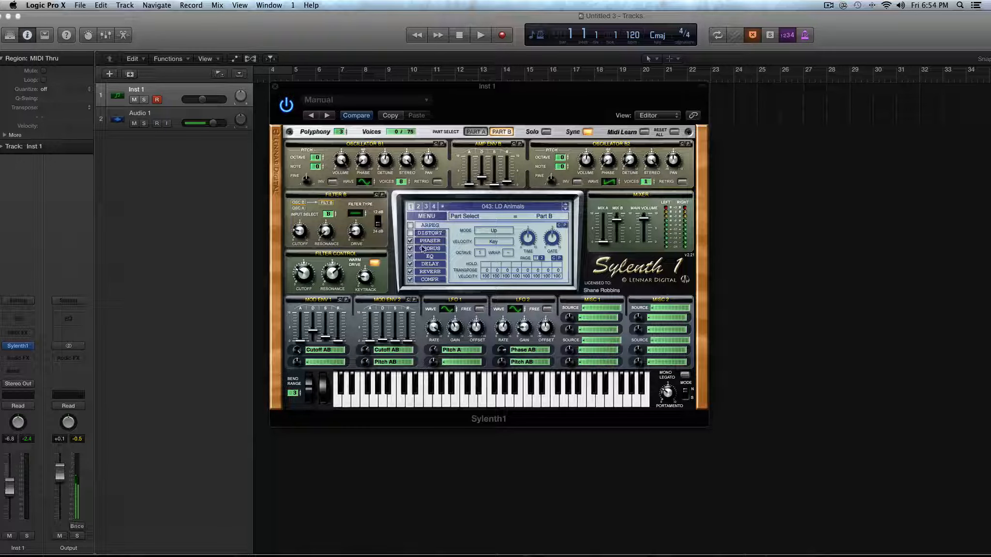
View the bank export command and the presets listed around LD Animals without changing the current preset.
click(426, 217)
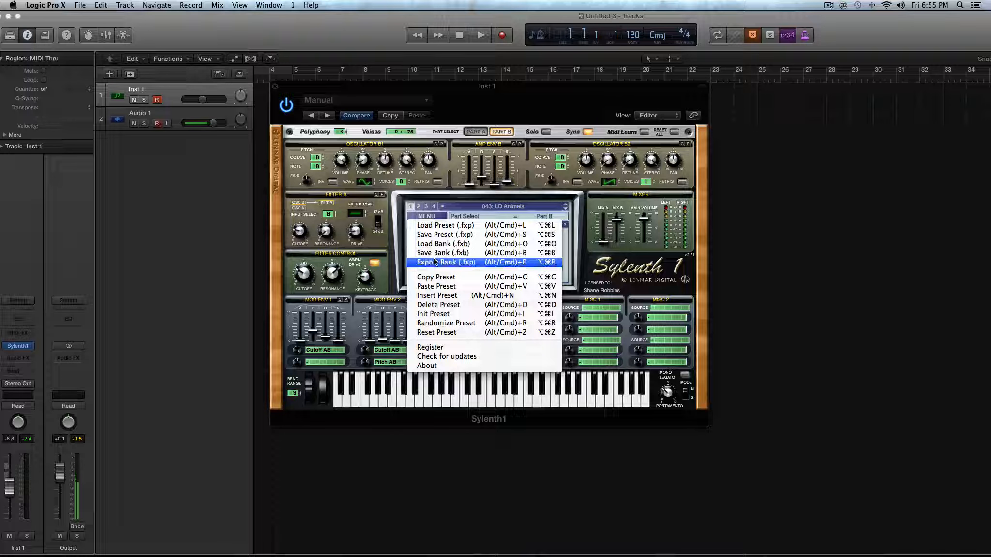
click(489, 211)
click(489, 208)
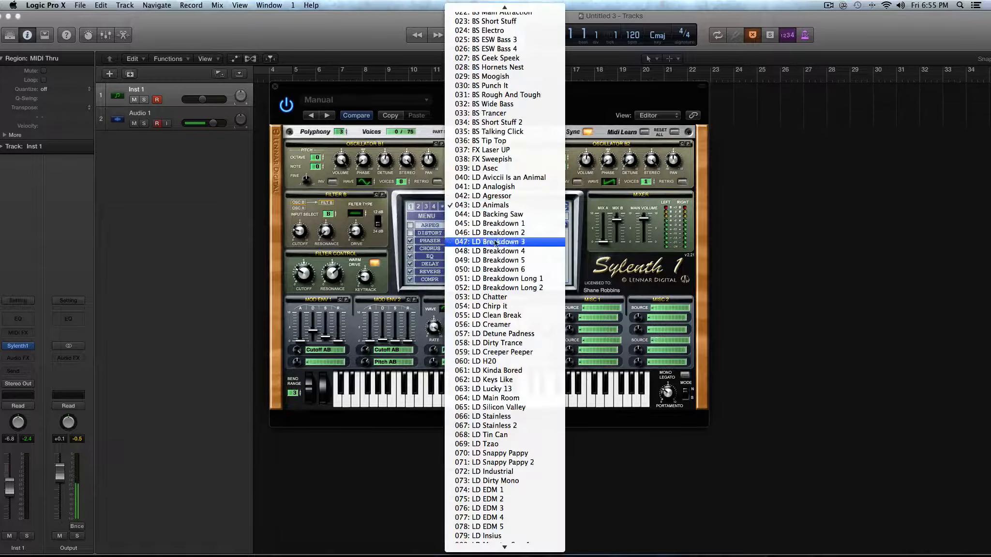
click(592, 195)
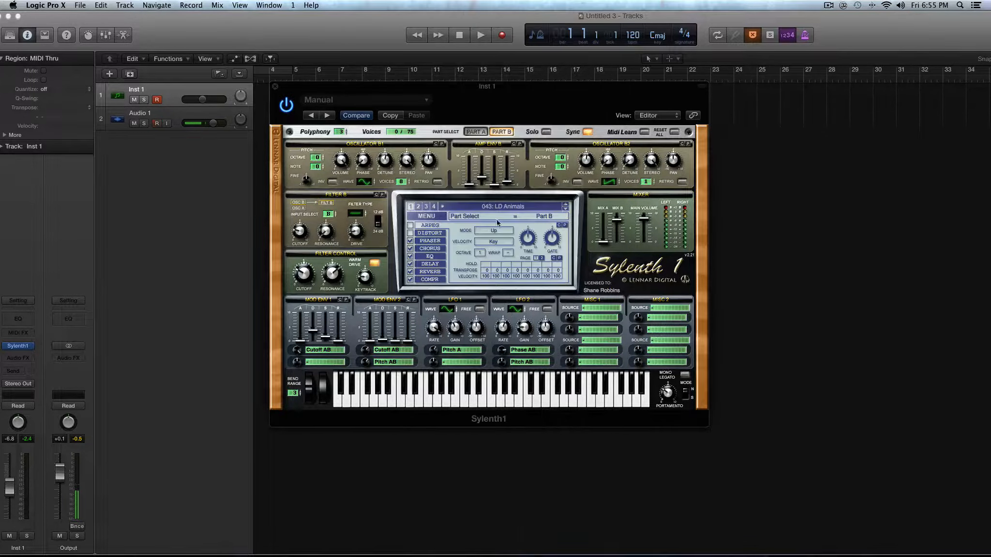
Copy the LD Animals preset and review the other preset and bank commands.
click(426, 219)
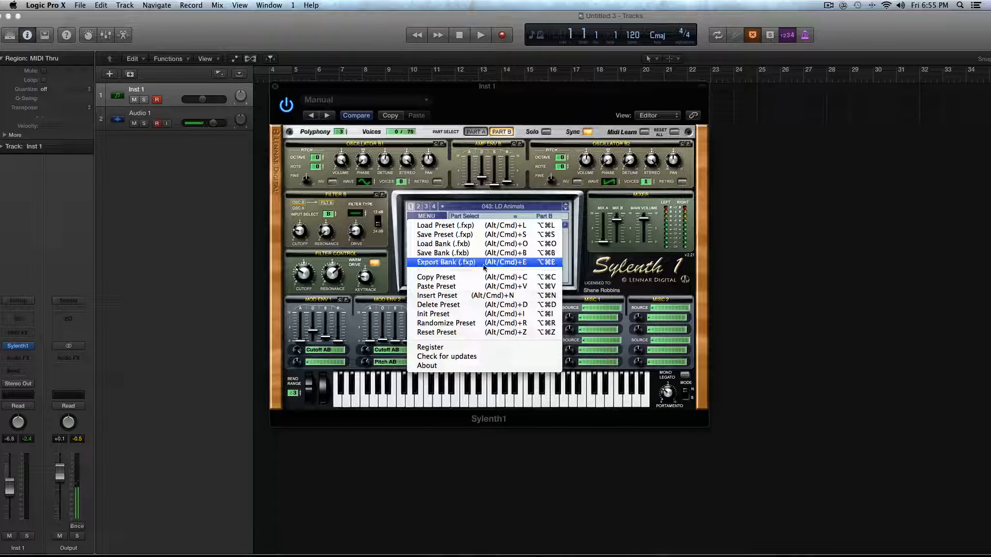
click(506, 214)
click(431, 216)
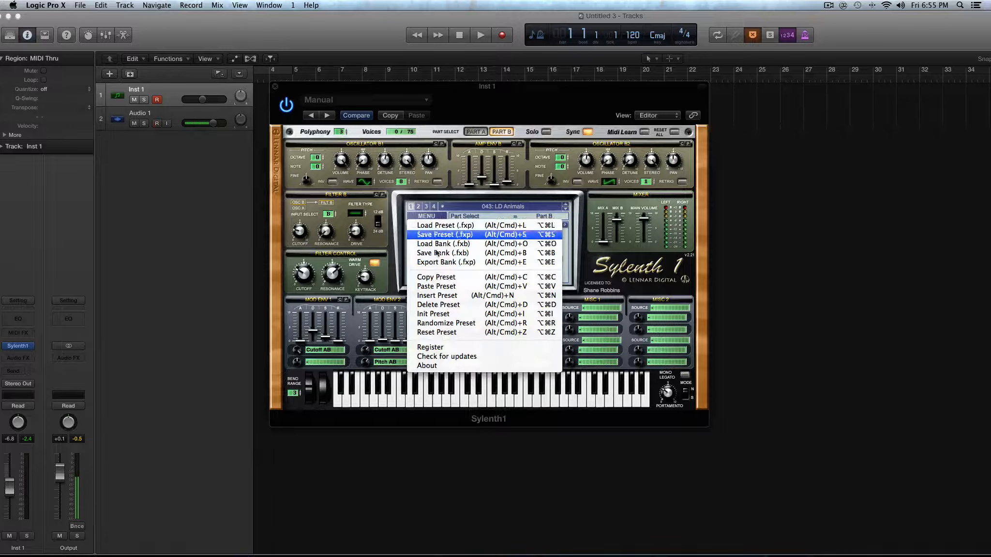
click(439, 278)
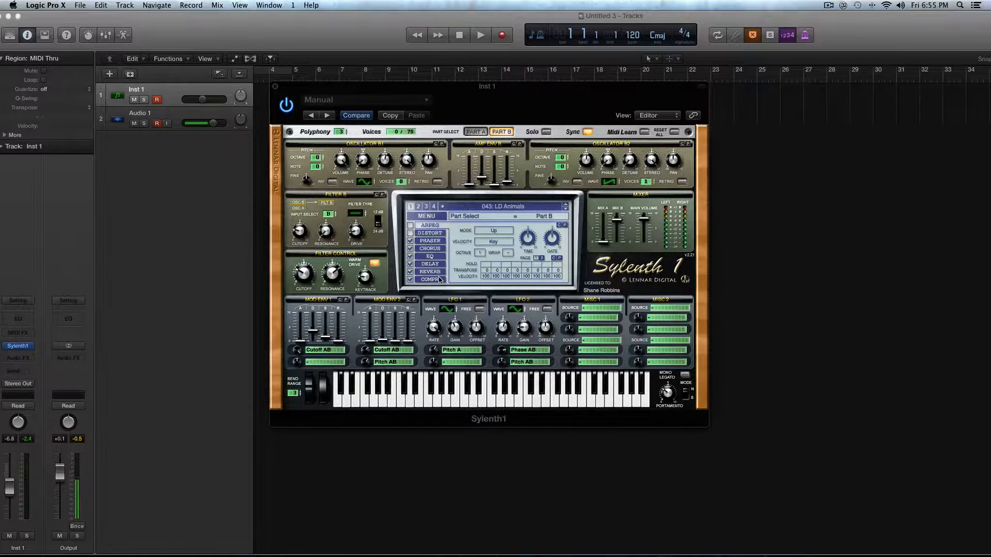
click(427, 217)
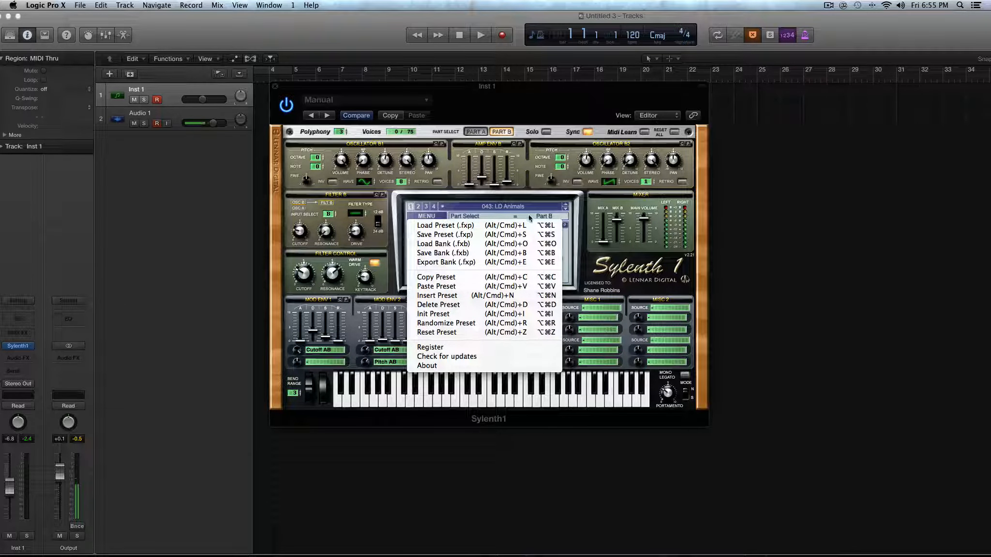
click(516, 217)
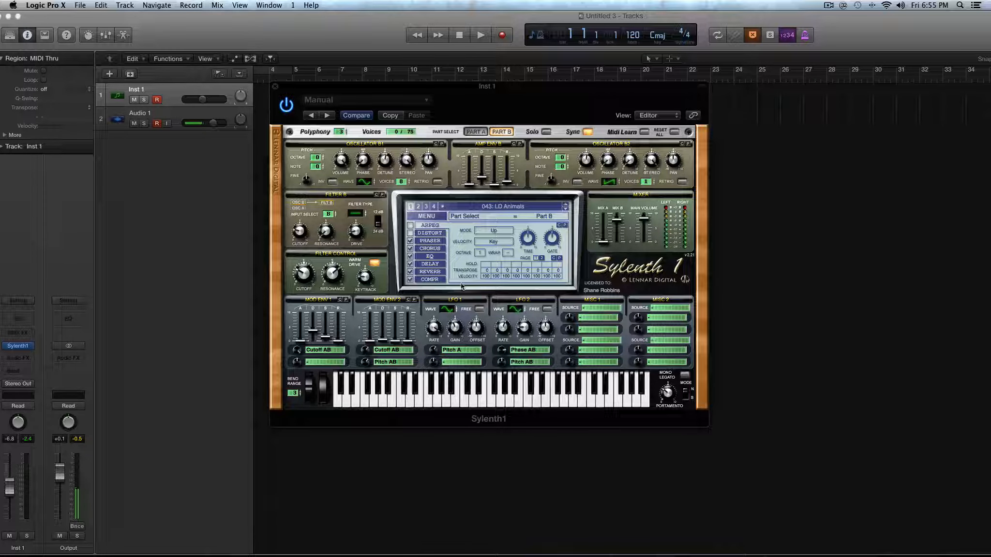
Load preset 044: LD Backing Saw from the bank's preset list.
click(420, 217)
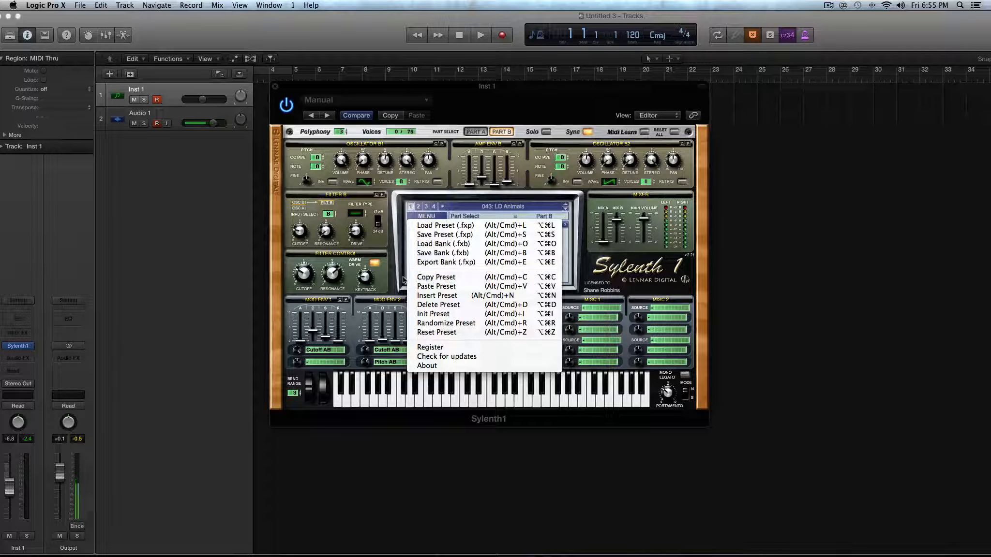
click(425, 282)
click(500, 207)
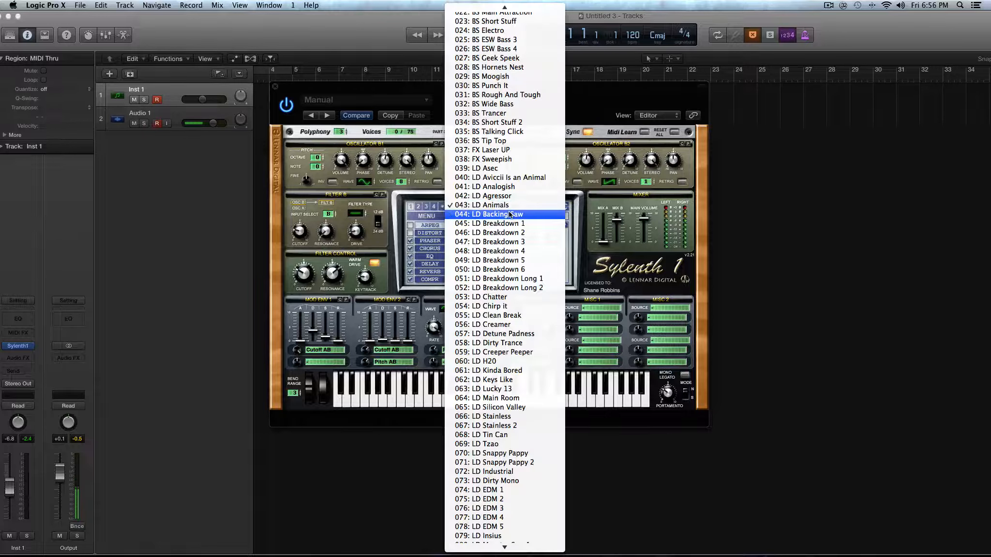
click(509, 214)
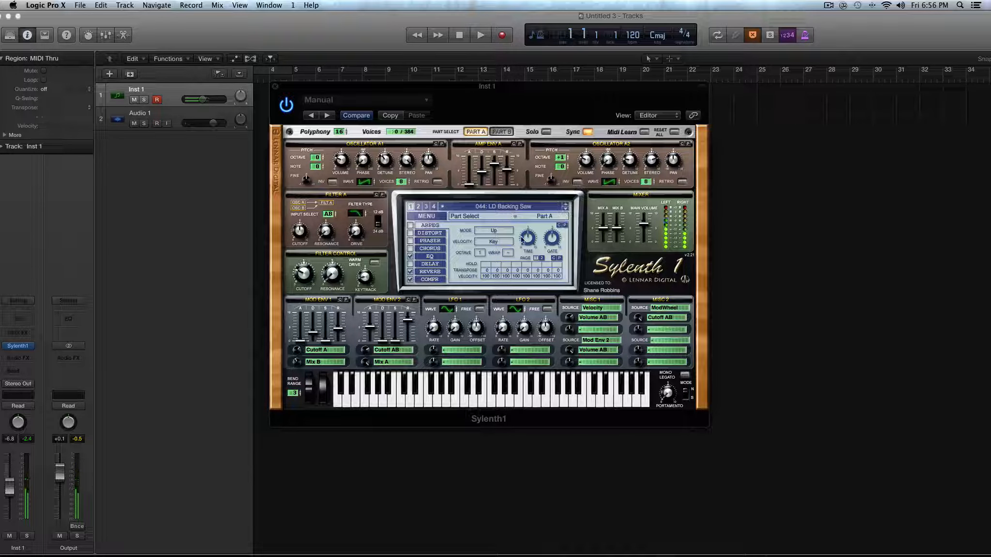
Edit LD Backing Saw with AmpEnv A sustain at 6.52, oscillator A1 wave on Pulse, filter cutoff at 327.52 Hz and main volume at 3.79.
mouse_move(506, 165)
mouse_down()
mouse_move(510, 192)
mouse_move(499, 182)
mouse_up()
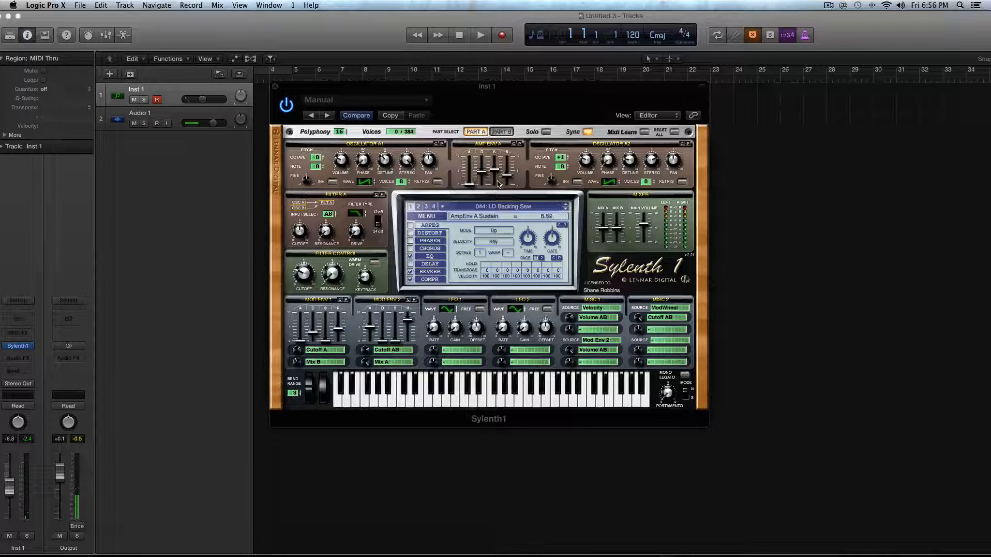
click(375, 179)
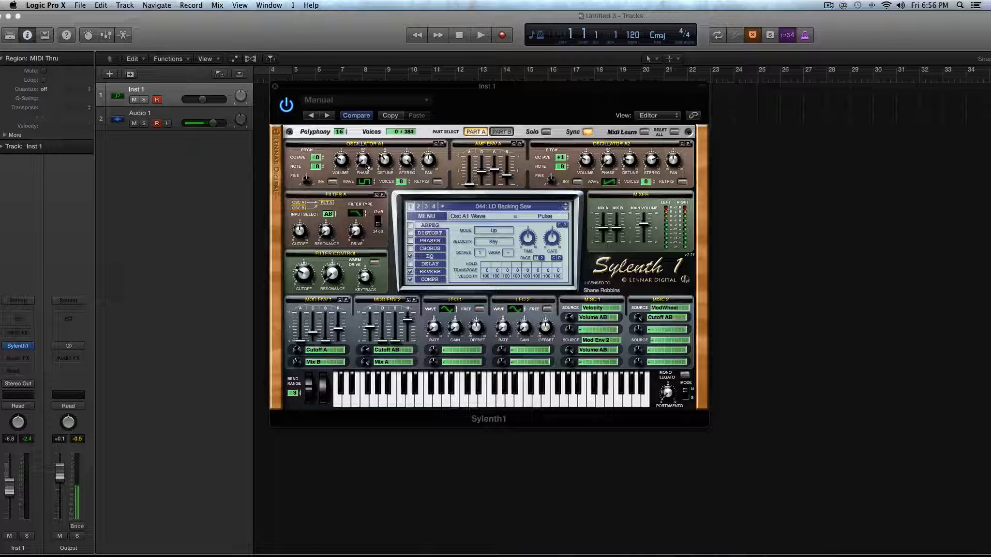
click(609, 182)
click(304, 271)
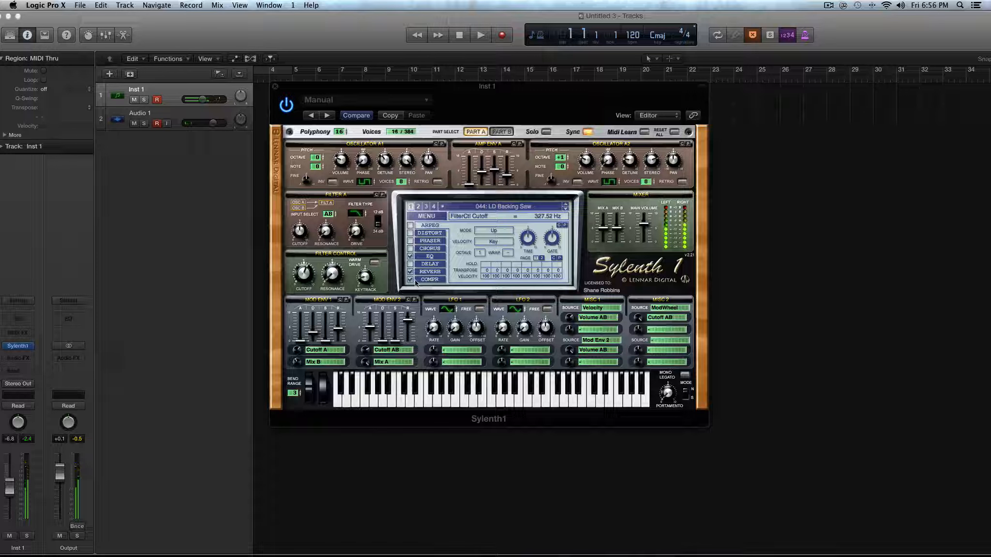
drag(644, 223, 644, 251)
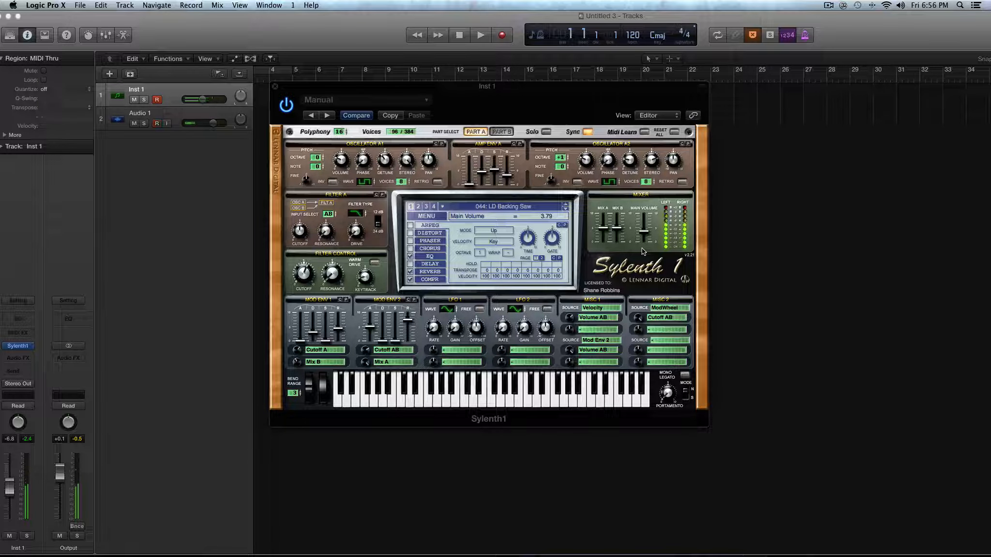
Switch to preset 045: LD Breakdown 1 and back to 044: LD Backing Saw, and set its main volume to about 2.76.
click(530, 206)
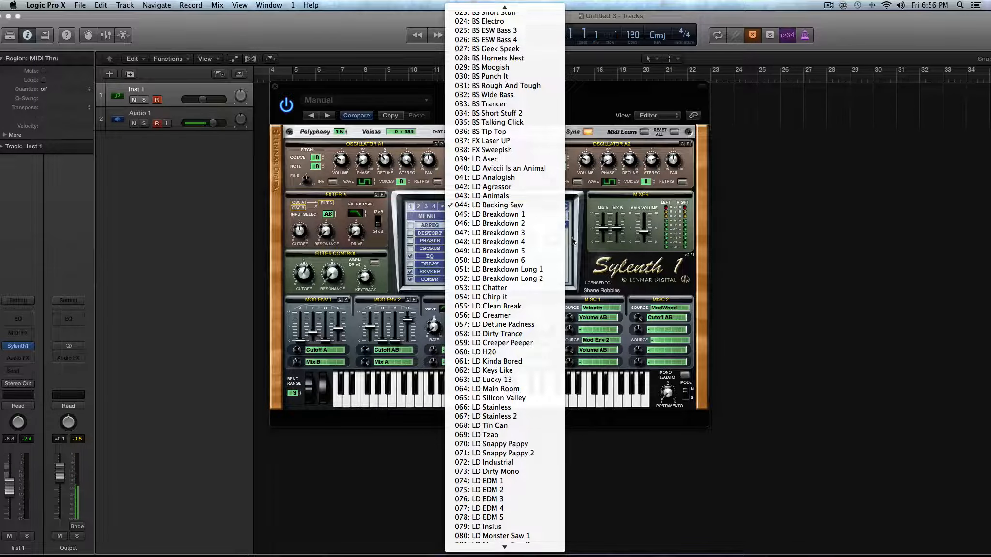
click(573, 220)
click(565, 208)
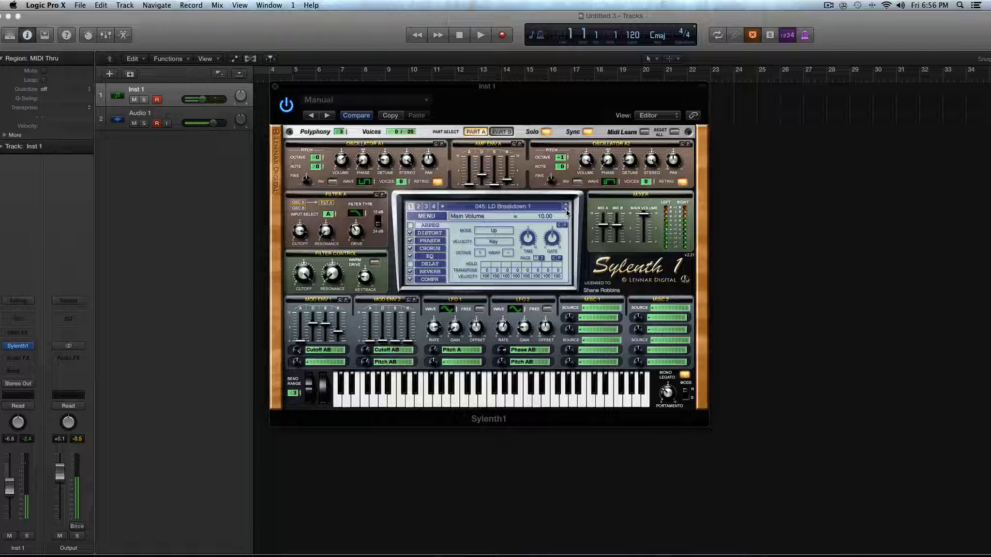
click(564, 207)
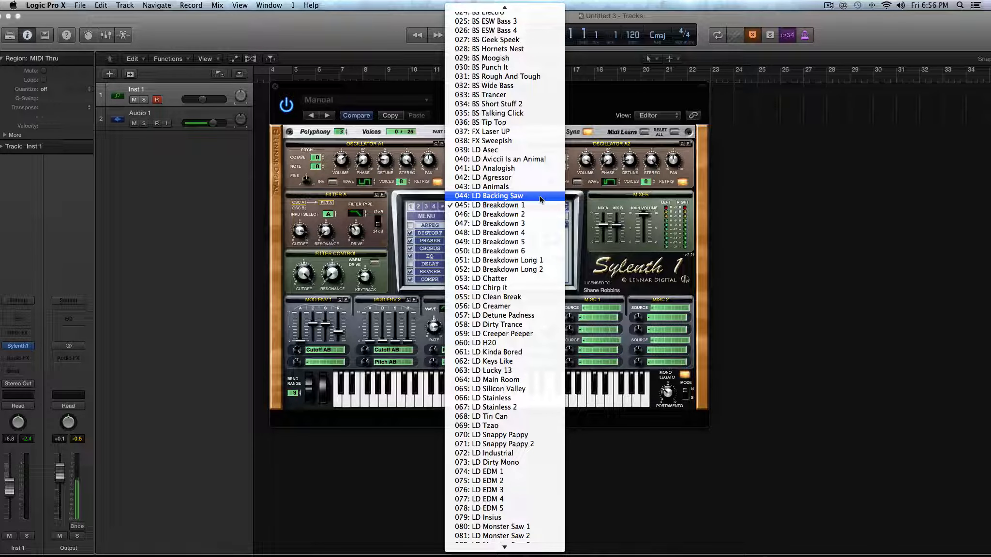
click(541, 197)
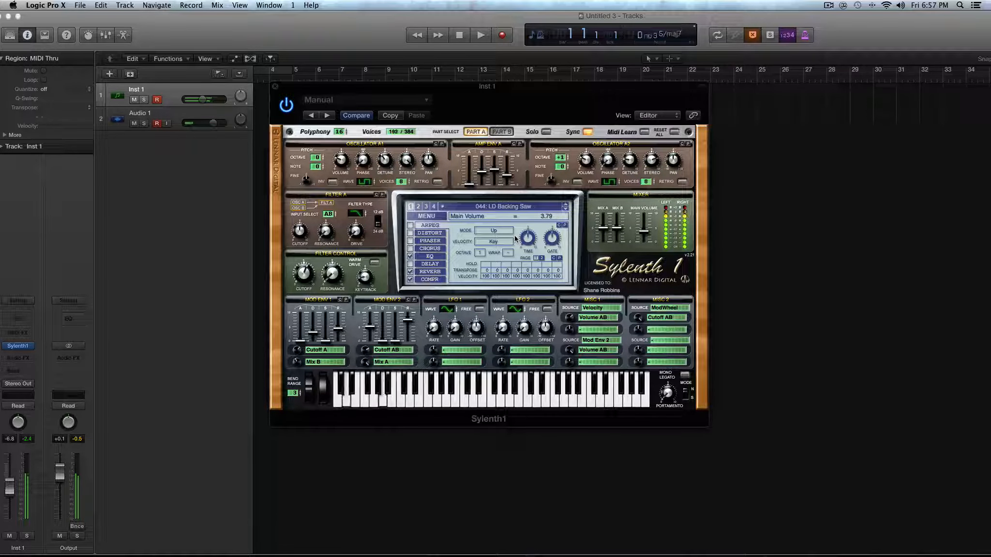
mouse_move(644, 232)
mouse_down()
mouse_move(644, 241)
mouse_move(643, 224)
mouse_up()
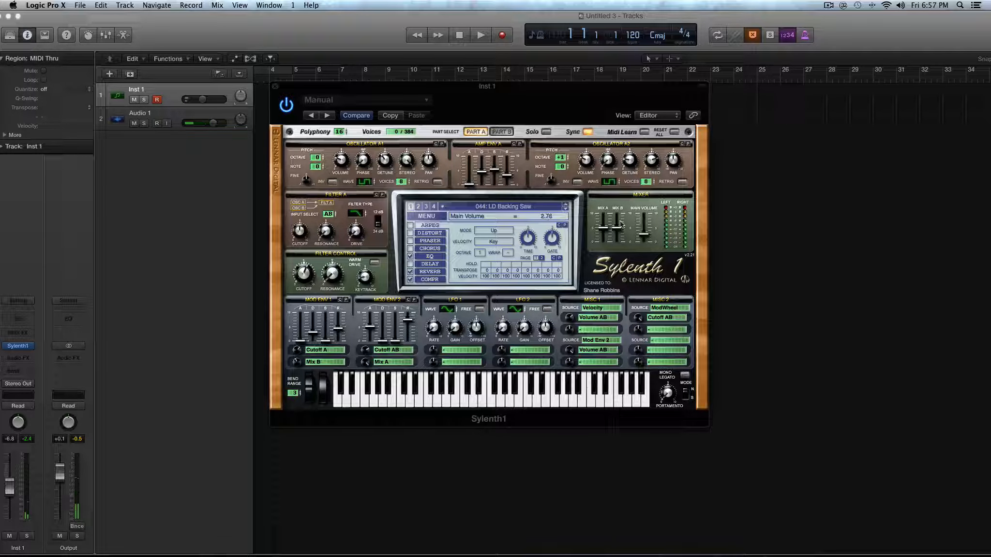
Load preset 045: LD Breakdown 1 and copy it.
click(517, 208)
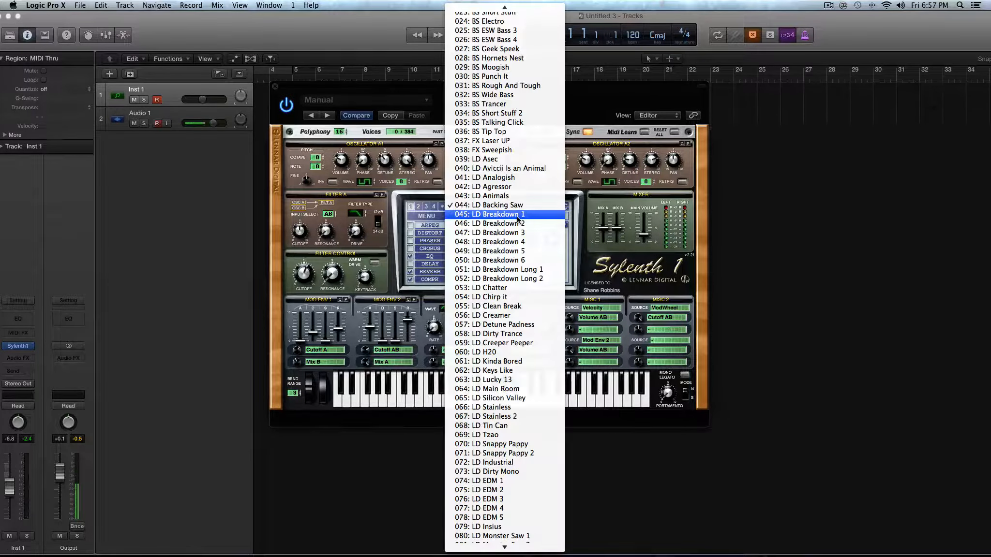
click(516, 214)
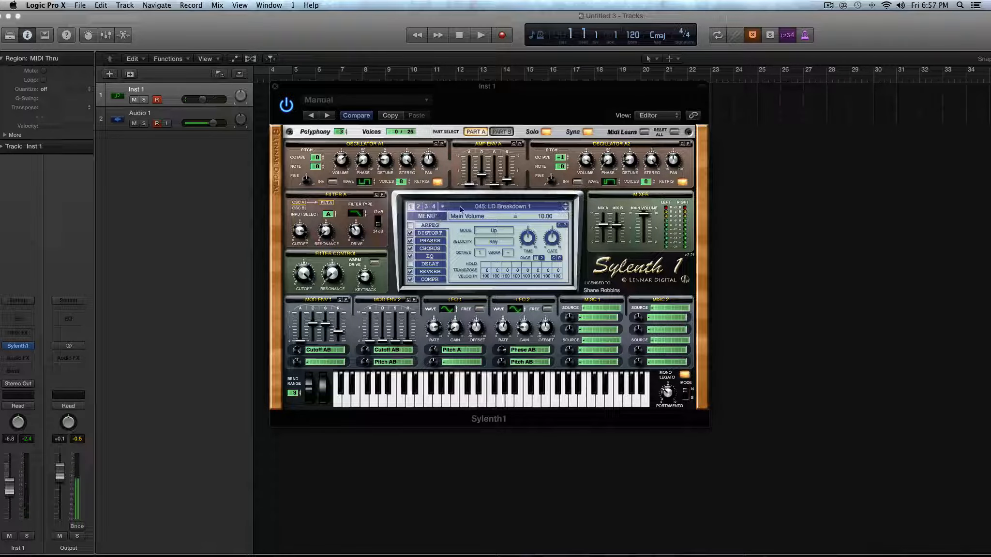
click(435, 215)
click(462, 277)
click(441, 217)
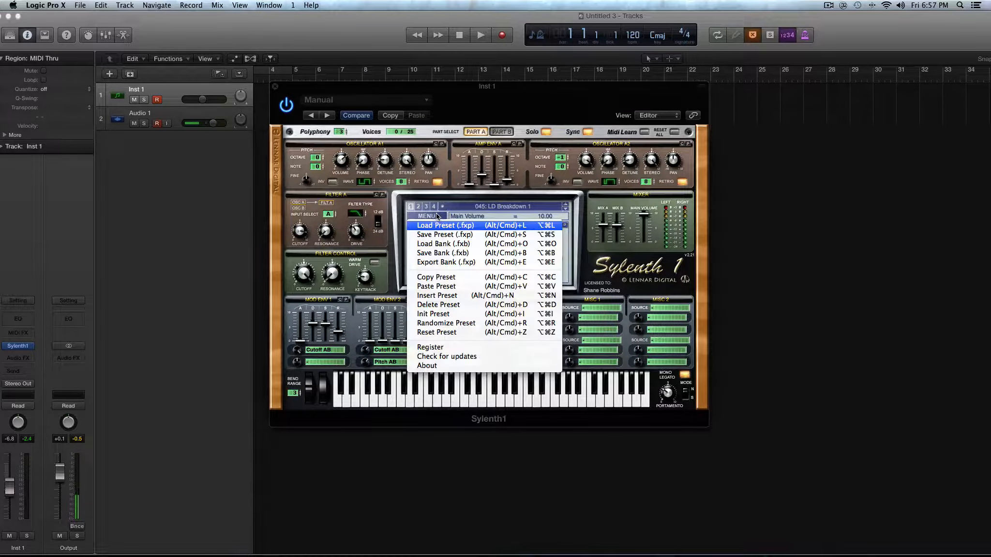
click(452, 278)
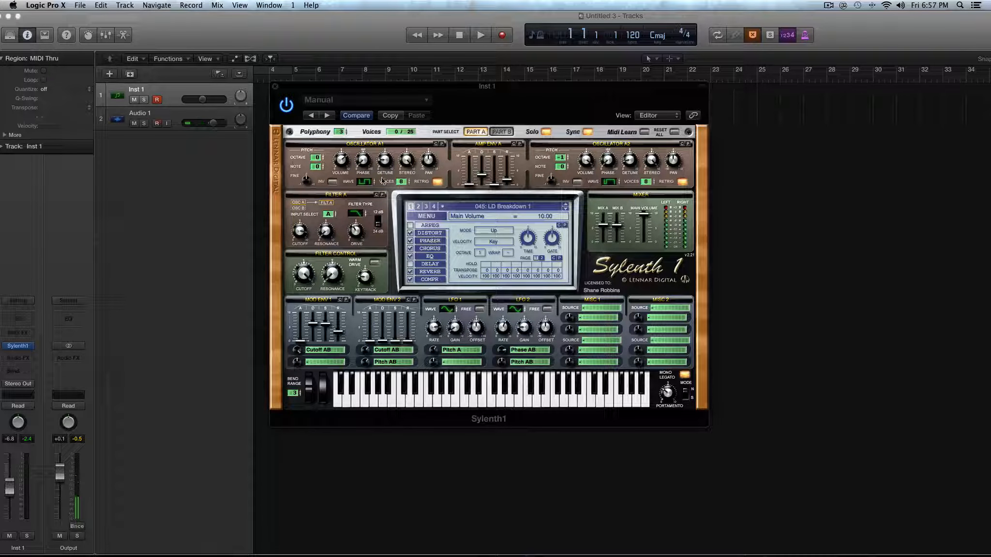
Change oscillator A1's wave to Saw and paste the copied preset back over LD Breakdown 1.
click(367, 180)
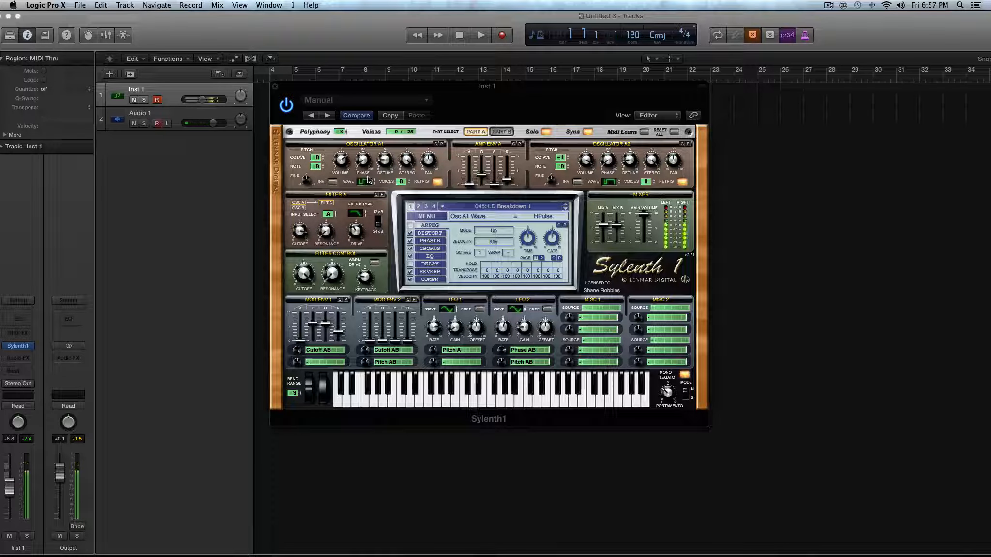
drag(365, 185, 368, 207)
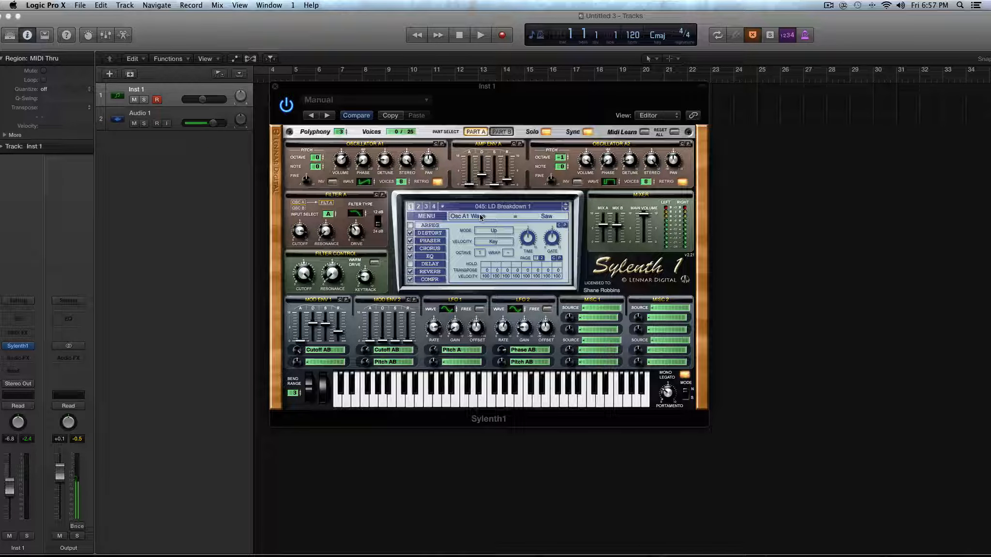
click(426, 215)
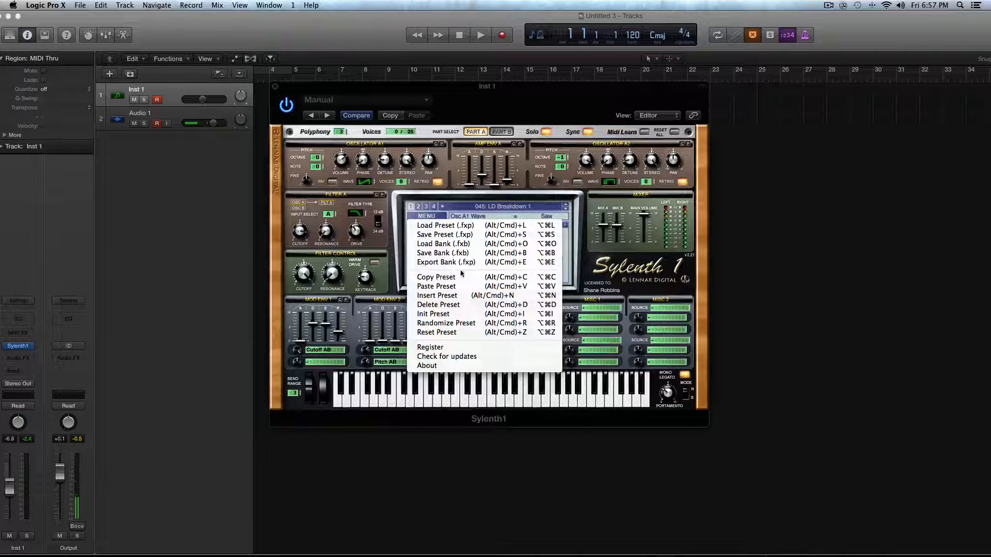
click(462, 286)
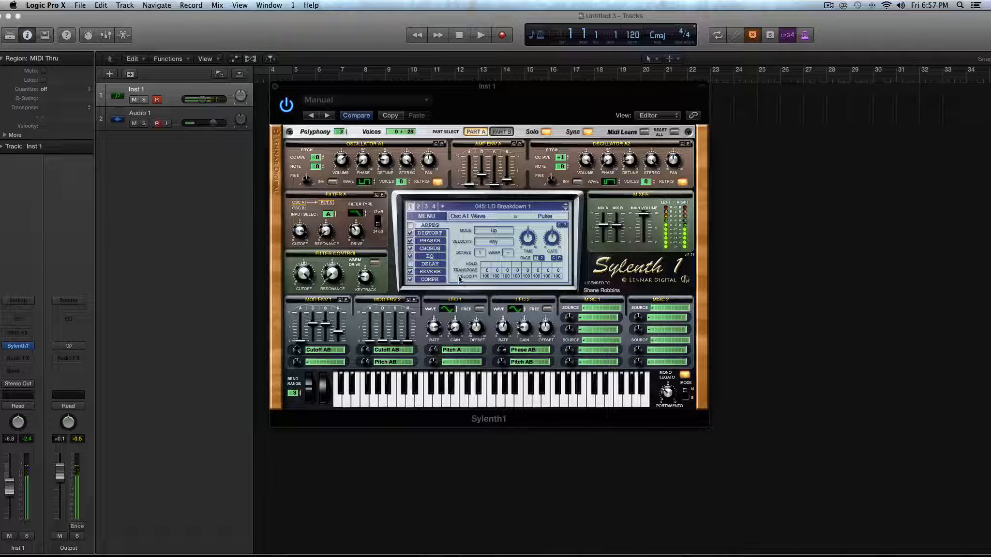
Initialize preset 045: LD Breakdown 1 to the default sound.
click(486, 208)
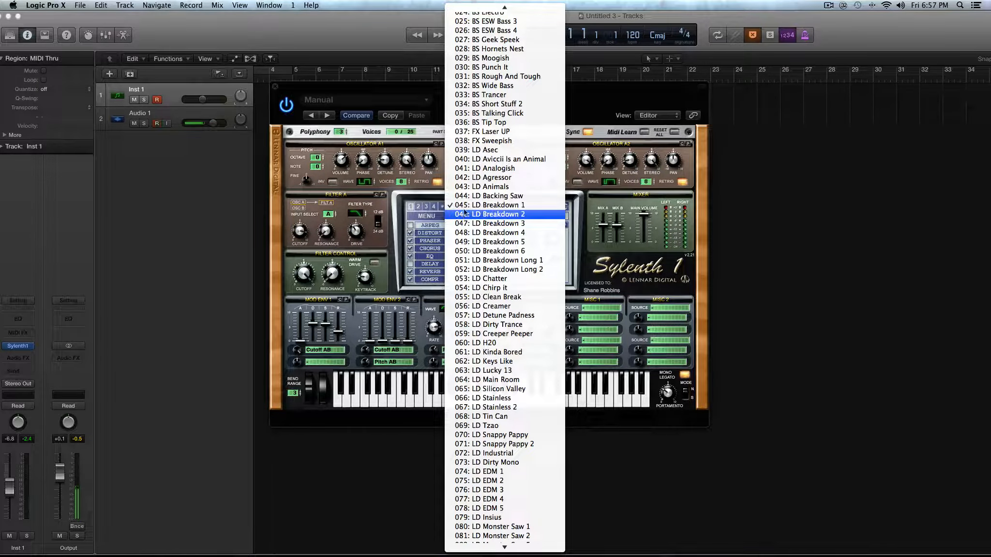
click(427, 215)
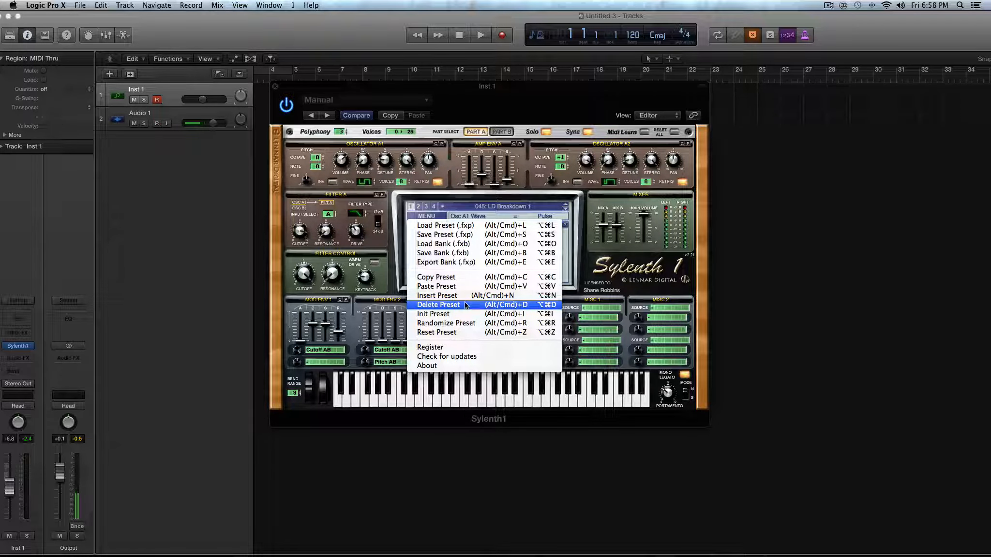
click(466, 314)
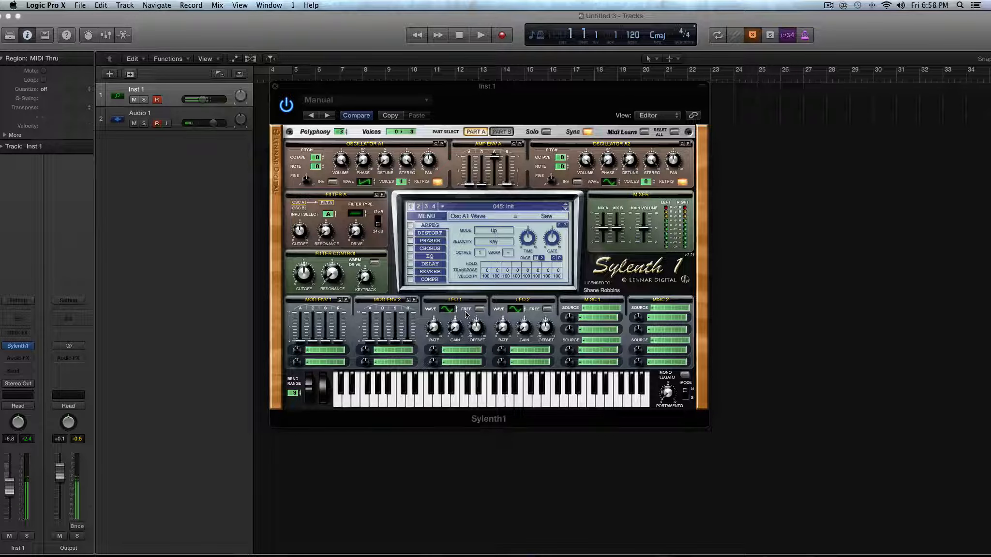
Review the randomize and reset preset commands and load preset 046: LD Breakdown 2.
click(417, 217)
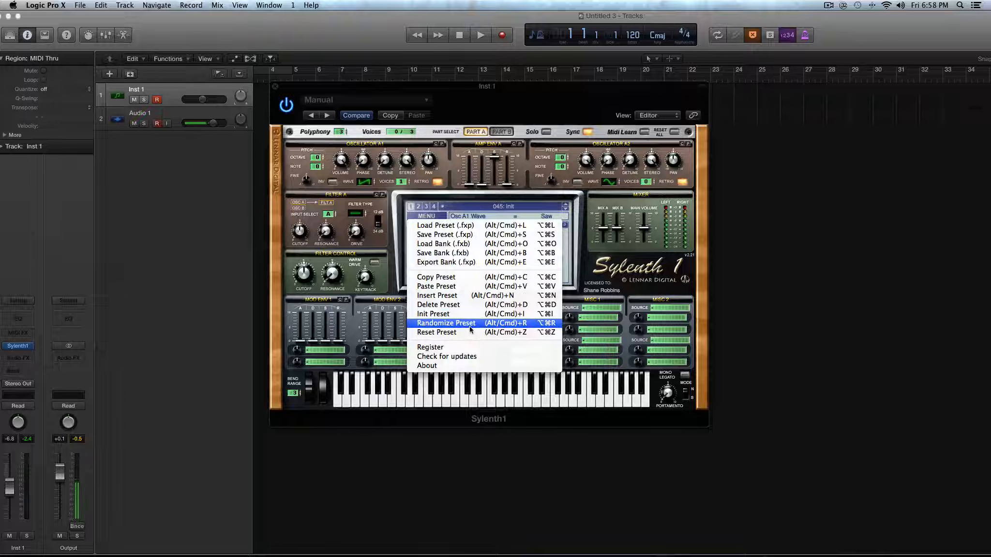
click(383, 241)
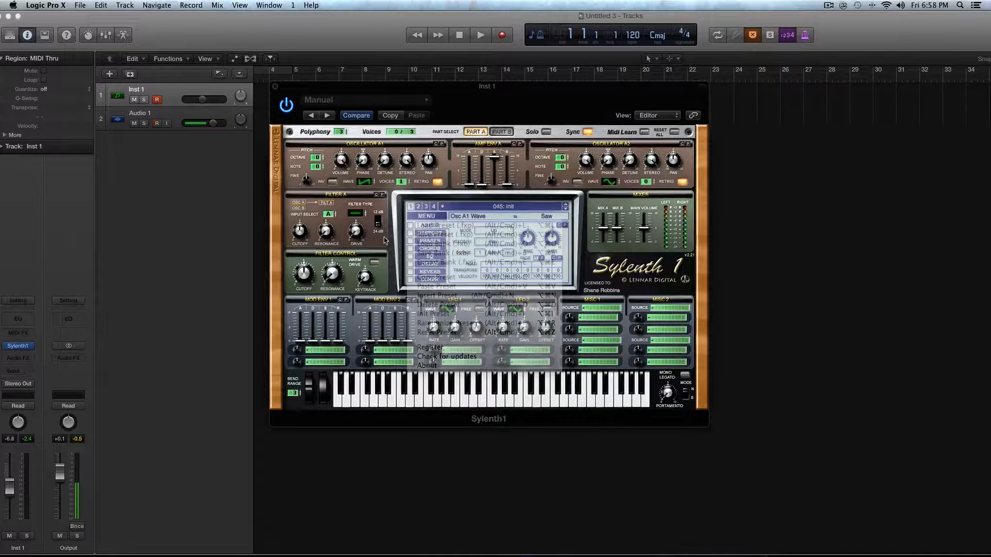
click(484, 206)
click(476, 220)
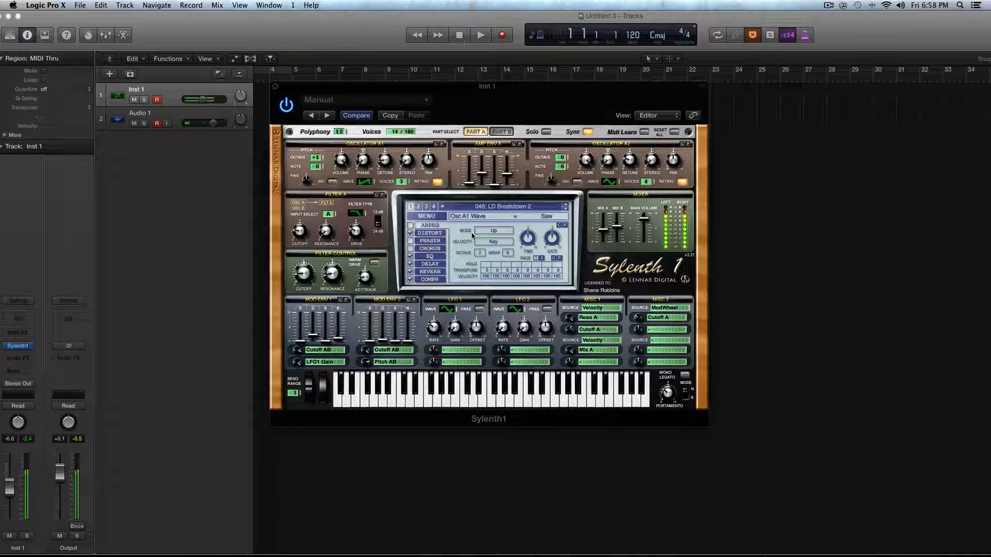
Randomize the LD Breakdown 2 preset three times.
click(426, 216)
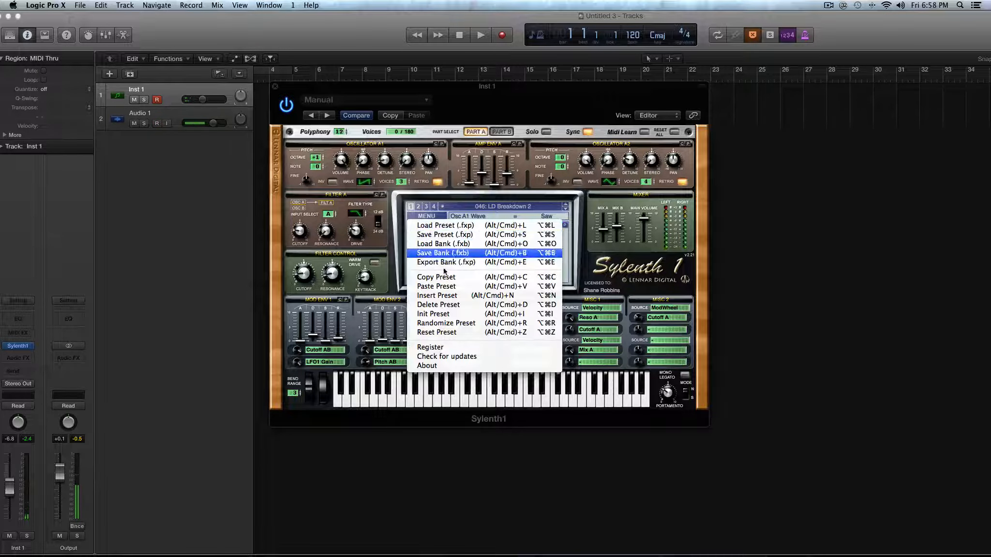
click(469, 325)
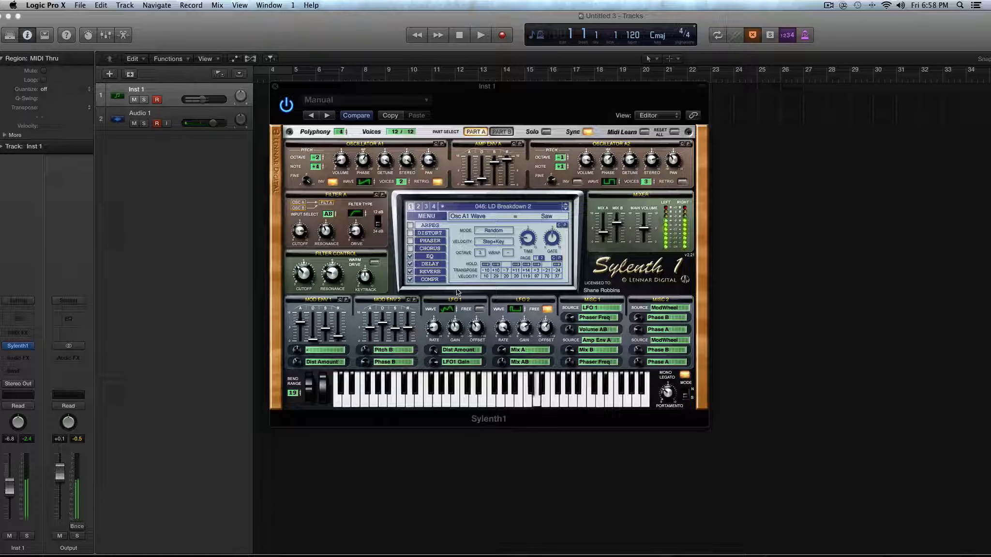
click(426, 216)
click(455, 324)
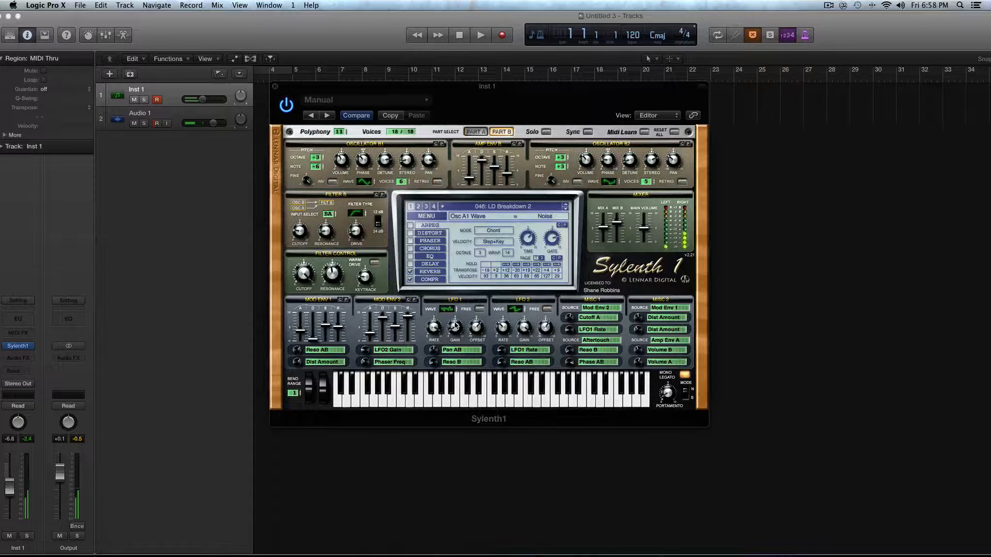
click(426, 216)
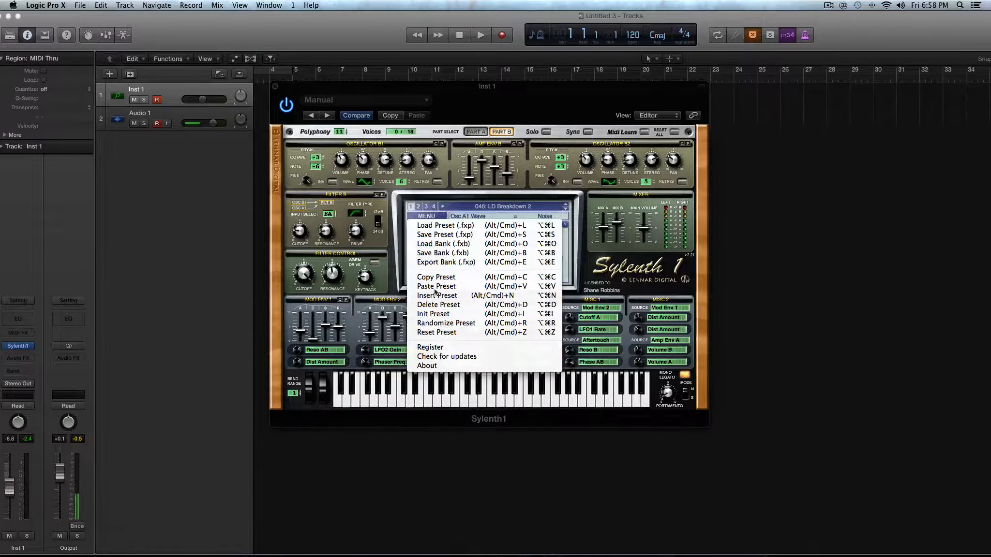
click(436, 329)
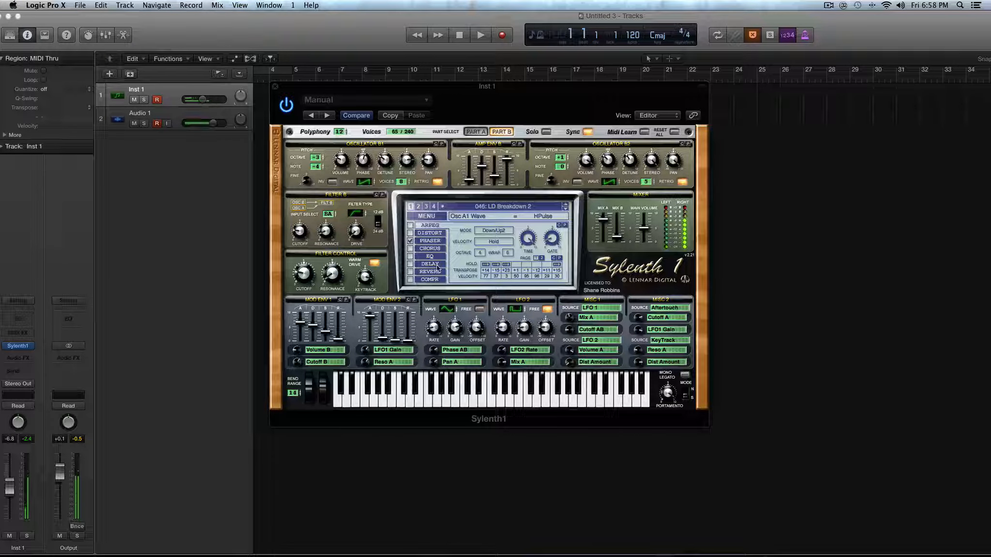
Set the randomized preset's AmpEnv B release to 0.00 and adjust its main volume.
mouse_move(644, 228)
mouse_down()
mouse_move(645, 240)
mouse_move(646, 226)
mouse_up()
drag(506, 159, 504, 274)
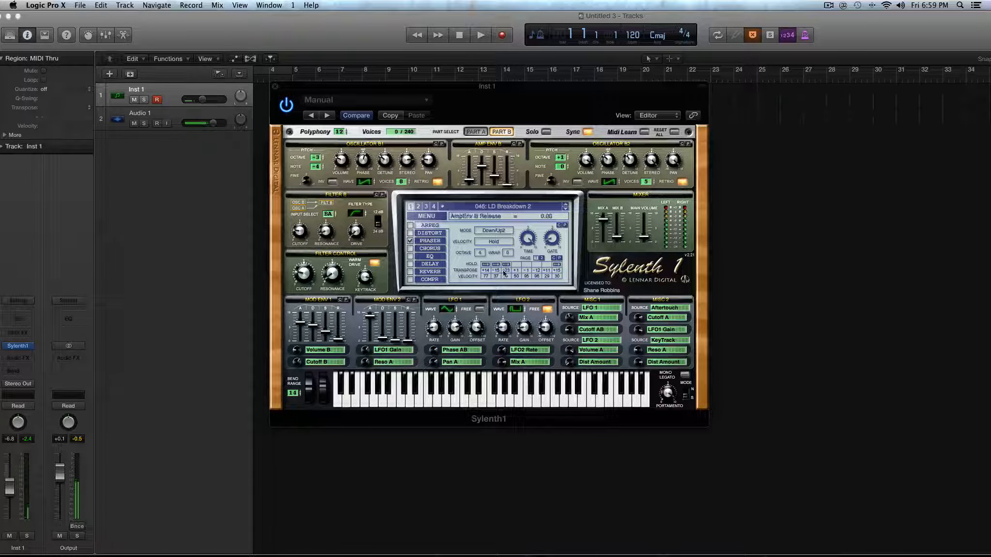
click(644, 231)
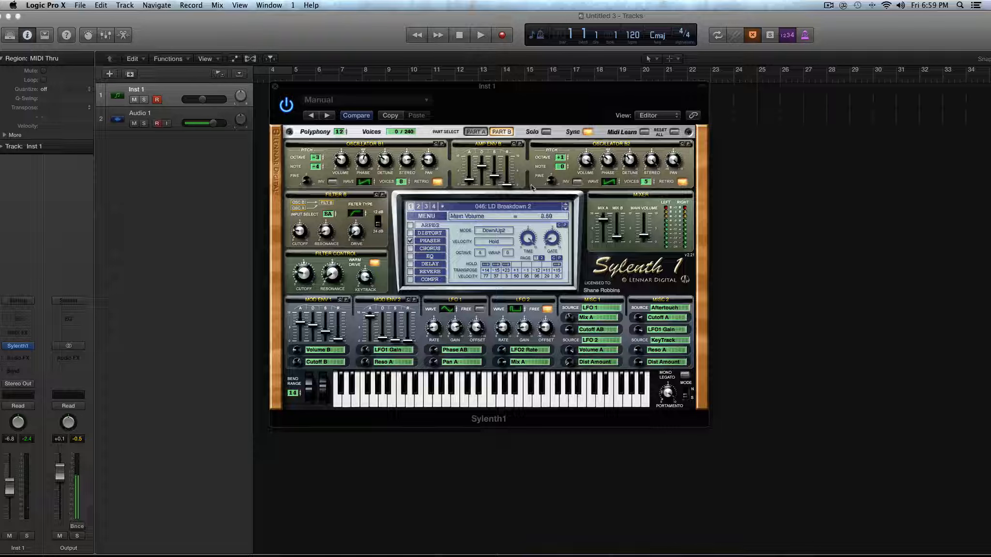
Load preset 047: LD Breakdown 3 from the bank's preset list.
click(504, 206)
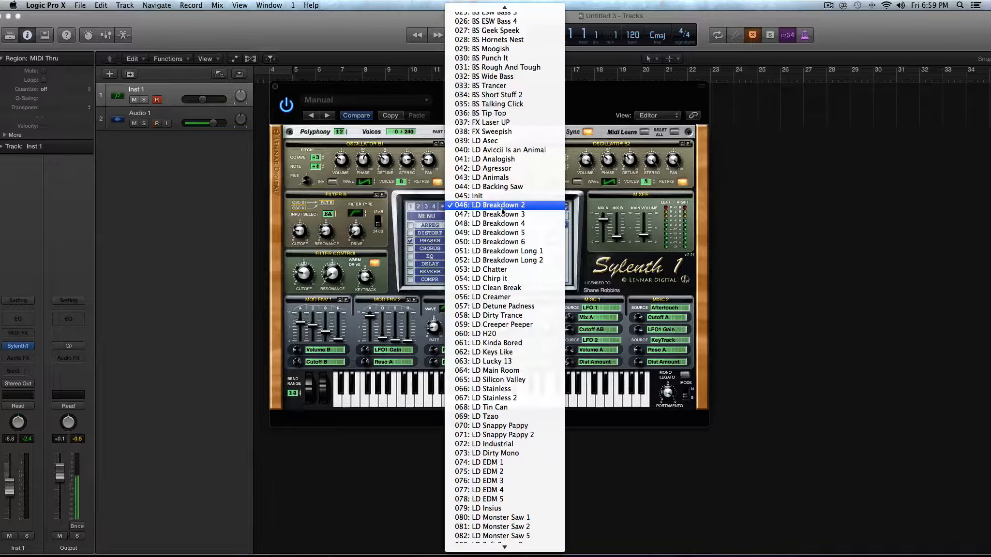
click(504, 214)
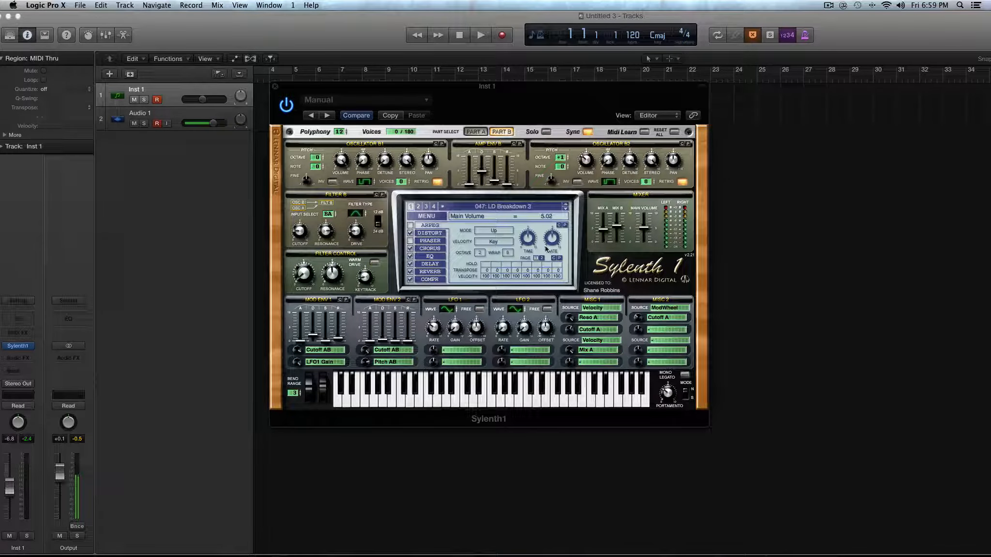
Advance to the bank's following preset, 048: LD Breakdown 4.
click(426, 217)
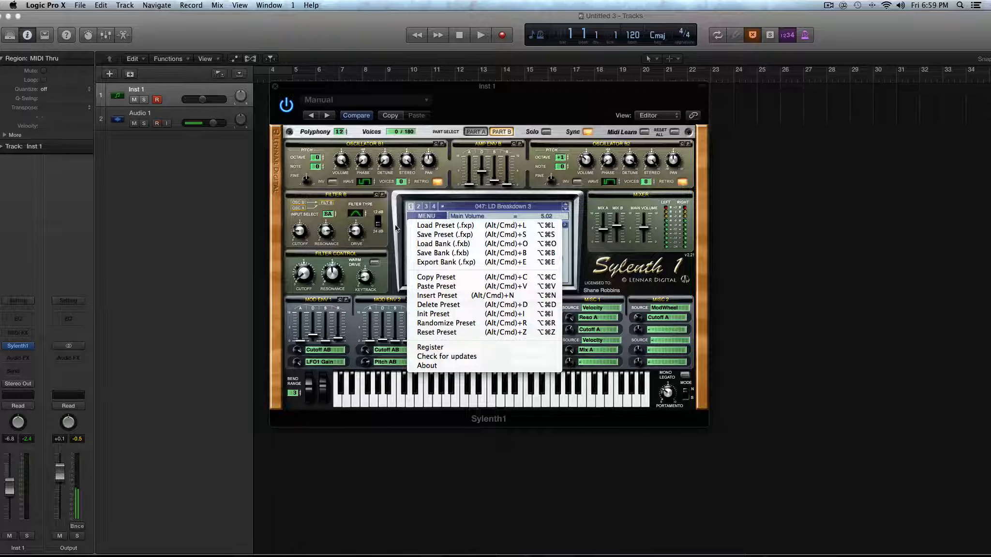
click(366, 186)
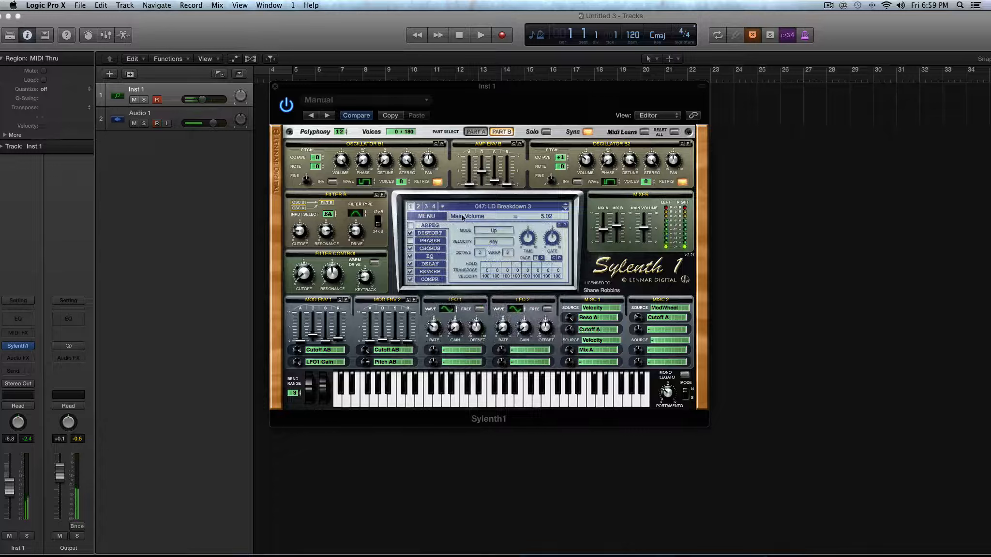
click(565, 209)
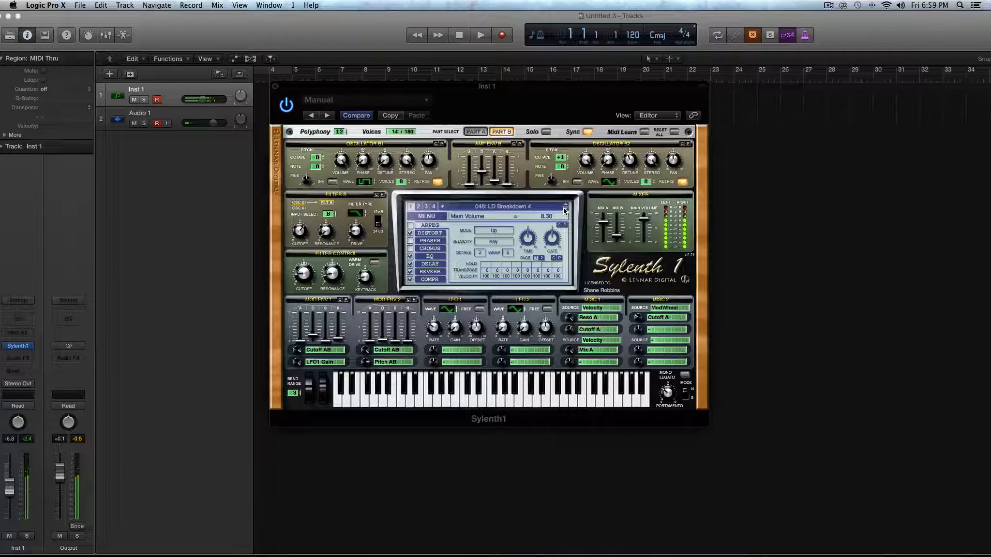
Change LD Breakdown 4's Osc B1 wave, and set Filter B cutoff to 21341.28 Hz, filter control cutoff to 418.84 Hz and main volume to 5.60.
drag(361, 182, 362, 162)
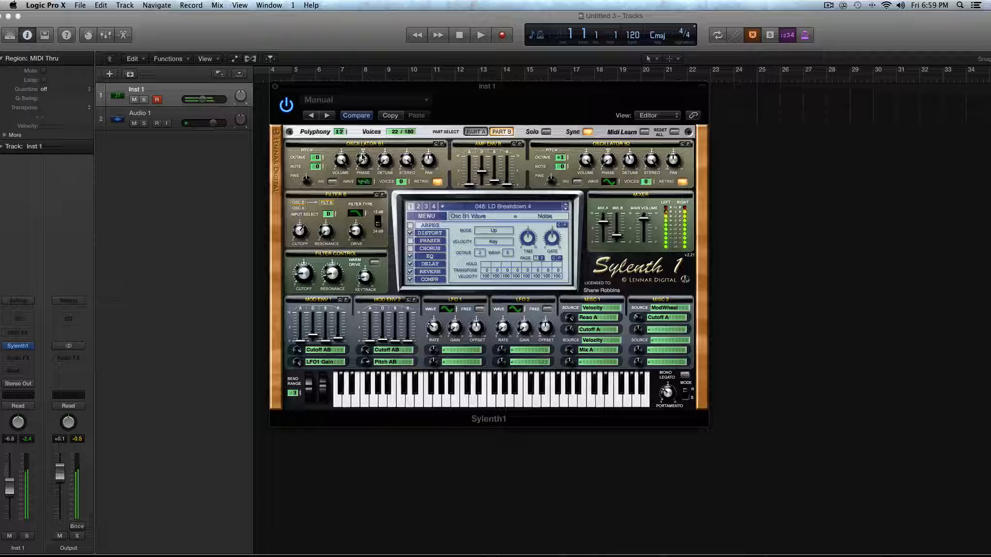
drag(303, 231, 300, 193)
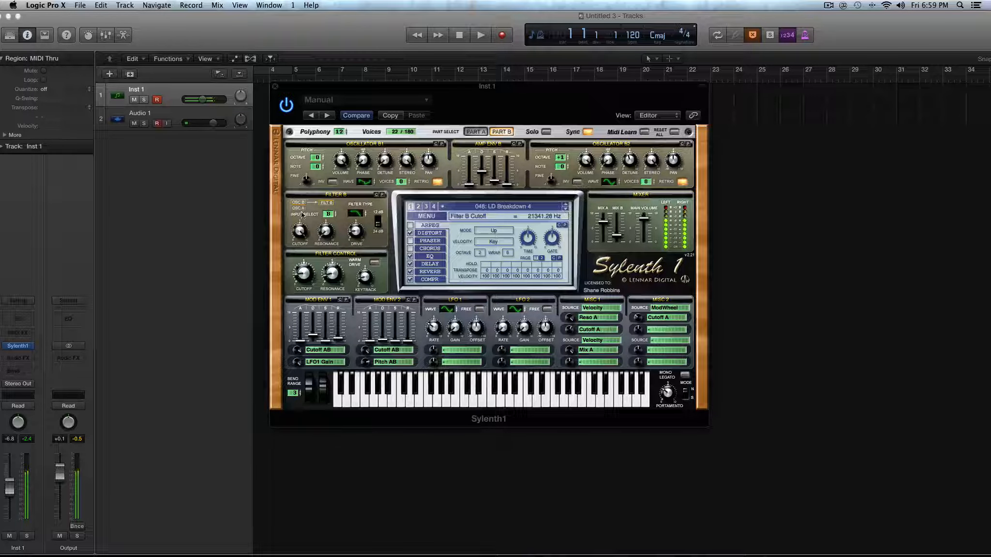
drag(304, 274, 302, 226)
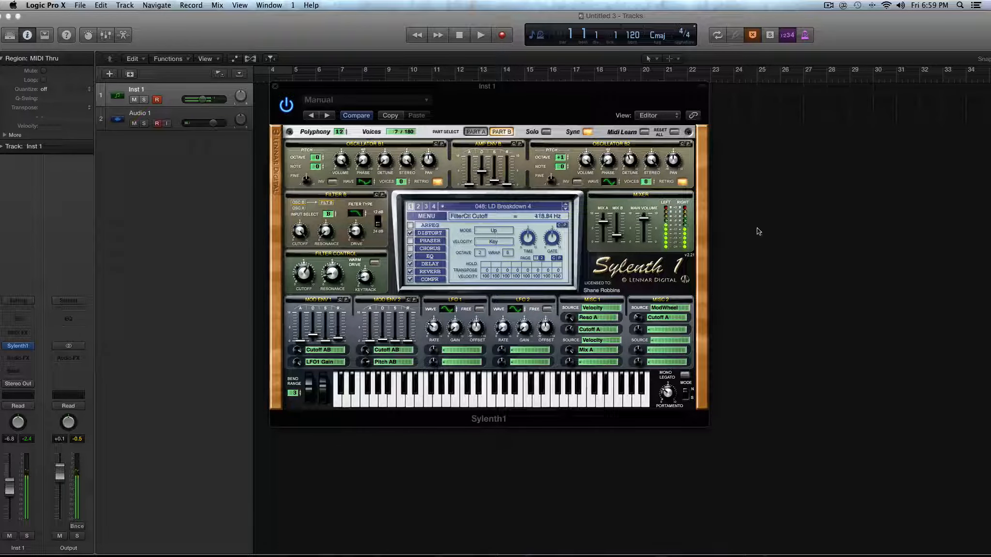
drag(643, 219, 645, 245)
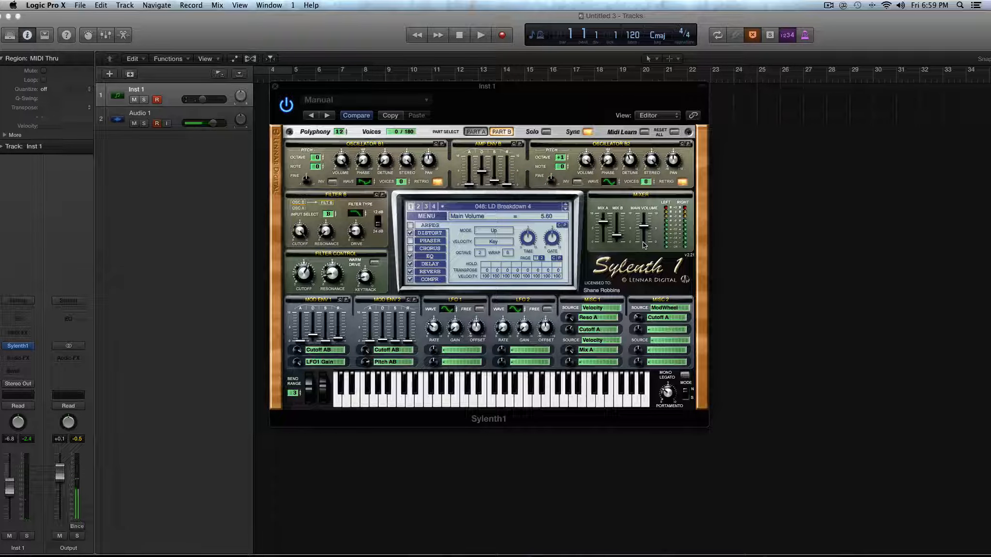
Reset the LD Breakdown 4 preset to discard its edits, and review the remaining preset commands.
click(435, 216)
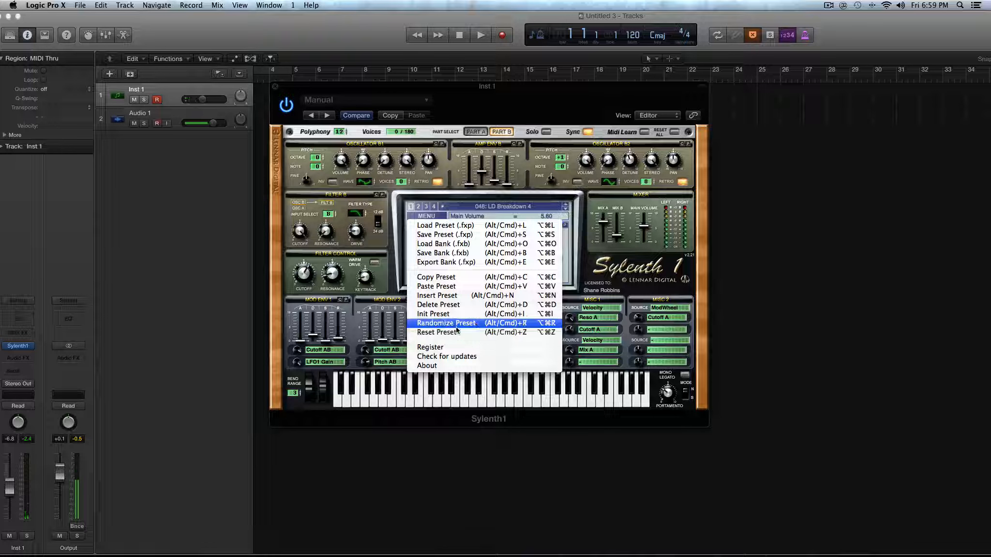
click(457, 333)
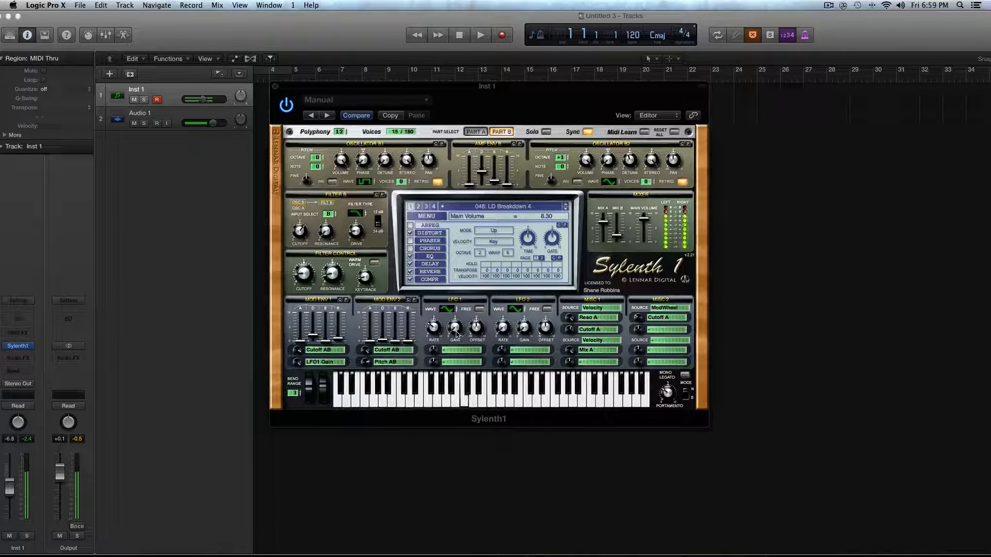
click(431, 217)
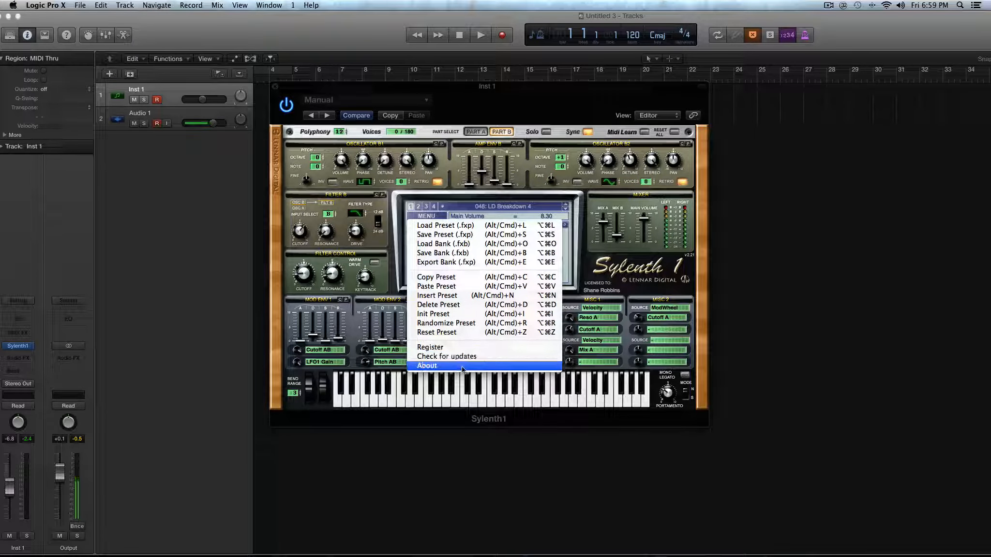
click(631, 274)
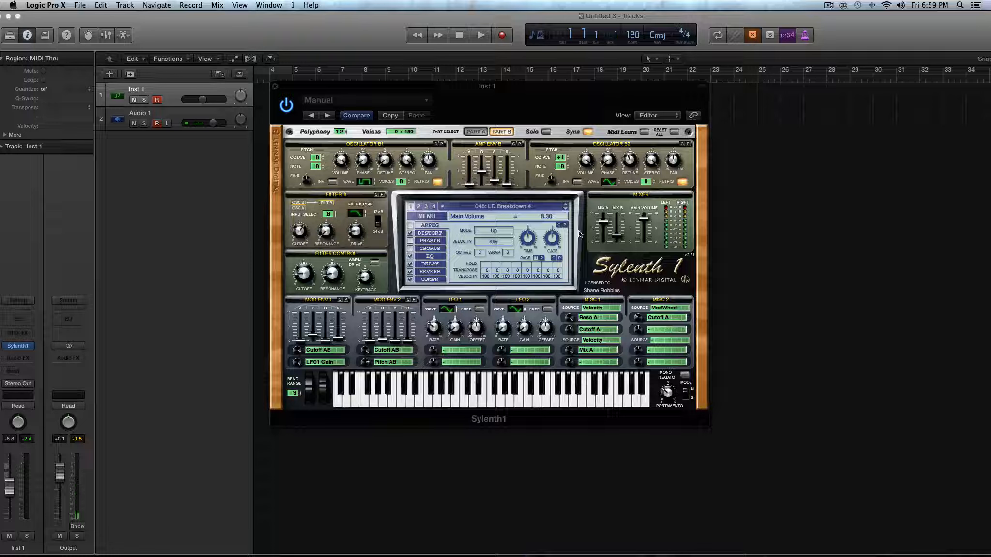
Examine the distortion, phaser, chorus, EQ, delay, reverb and compressor settings pages, ending on the arpeggiator page.
click(429, 232)
click(429, 241)
click(431, 248)
click(432, 257)
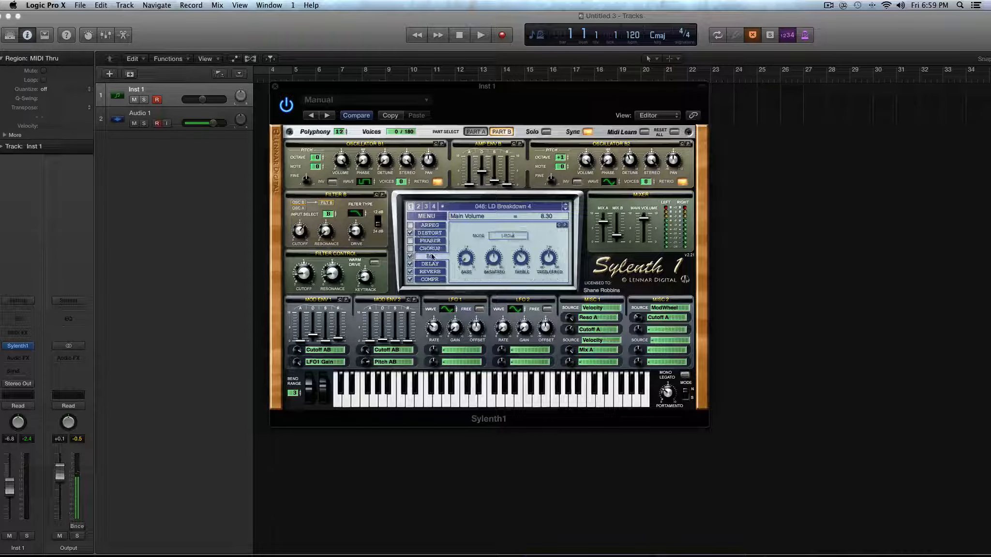
click(431, 264)
click(431, 272)
click(438, 280)
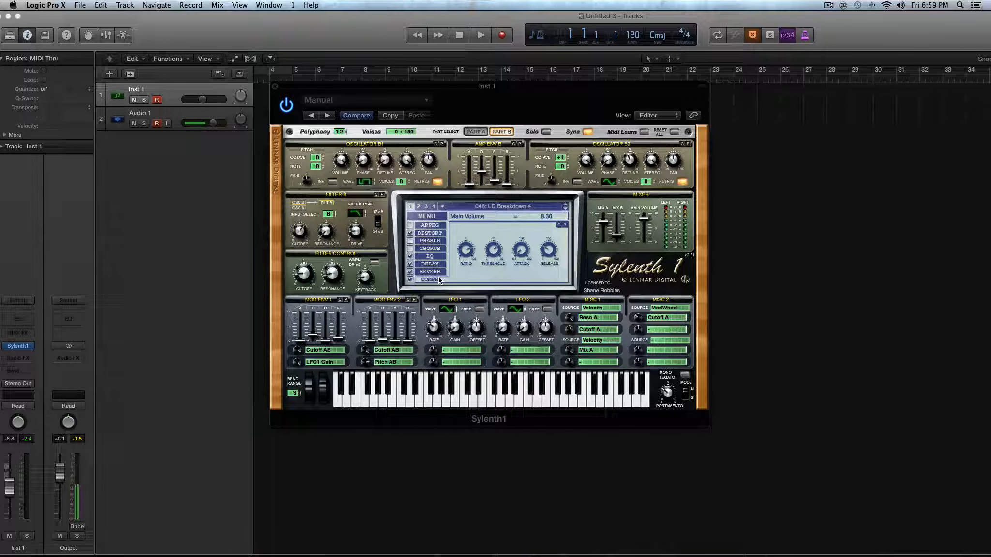
click(428, 234)
click(424, 226)
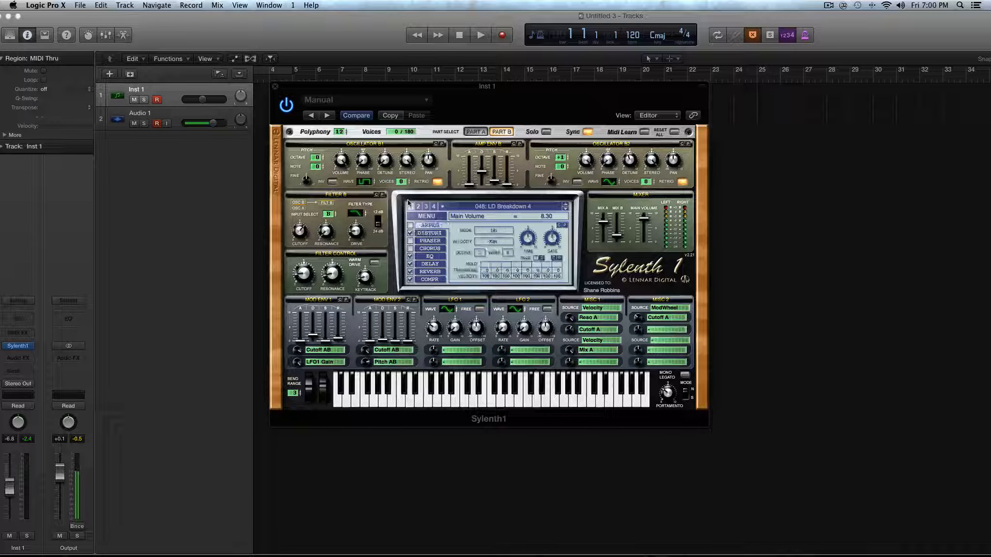
Turn on the phaser, chorus and arpeggiator with Part A selected, keep EQ enabled, and switch to Part B.
click(411, 225)
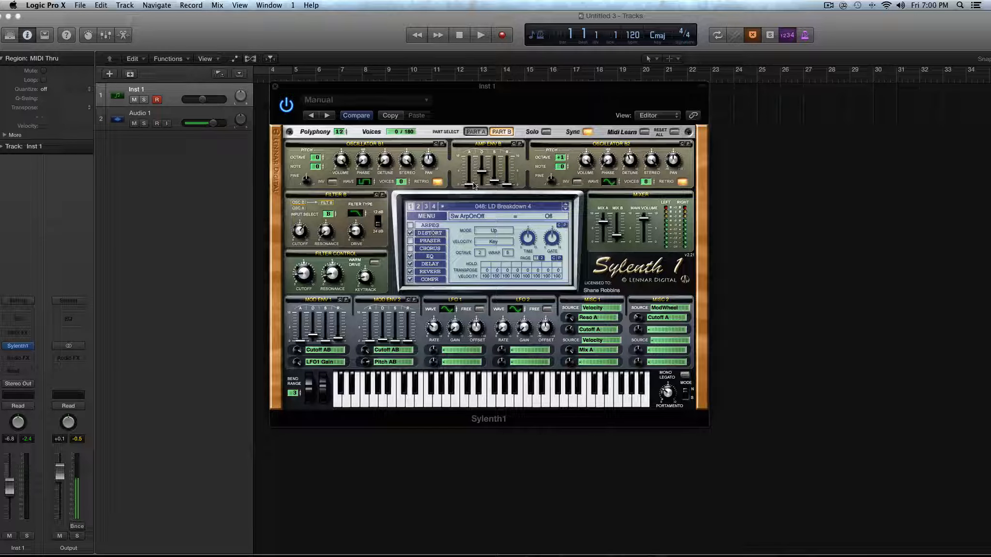
click(475, 132)
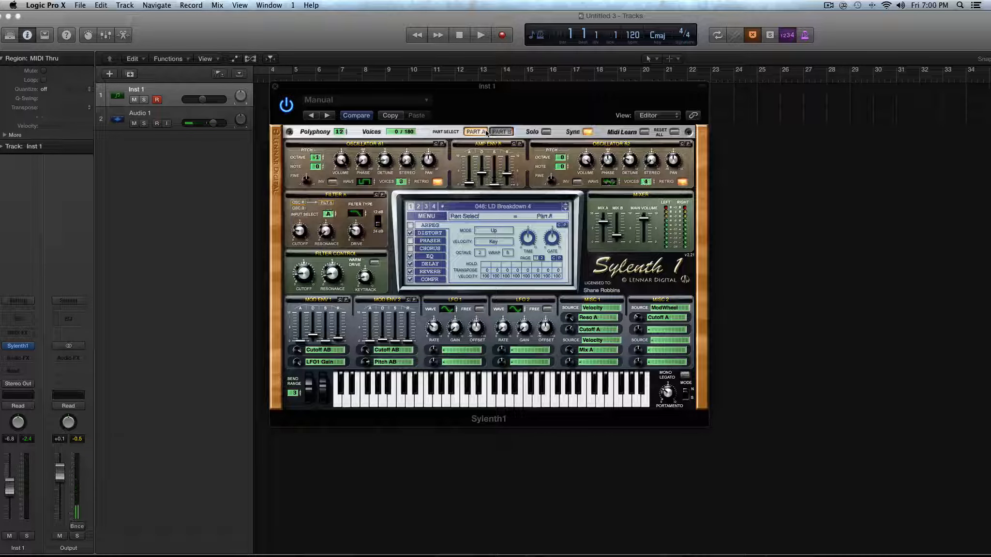
click(411, 241)
click(411, 249)
click(410, 256)
click(410, 257)
click(410, 225)
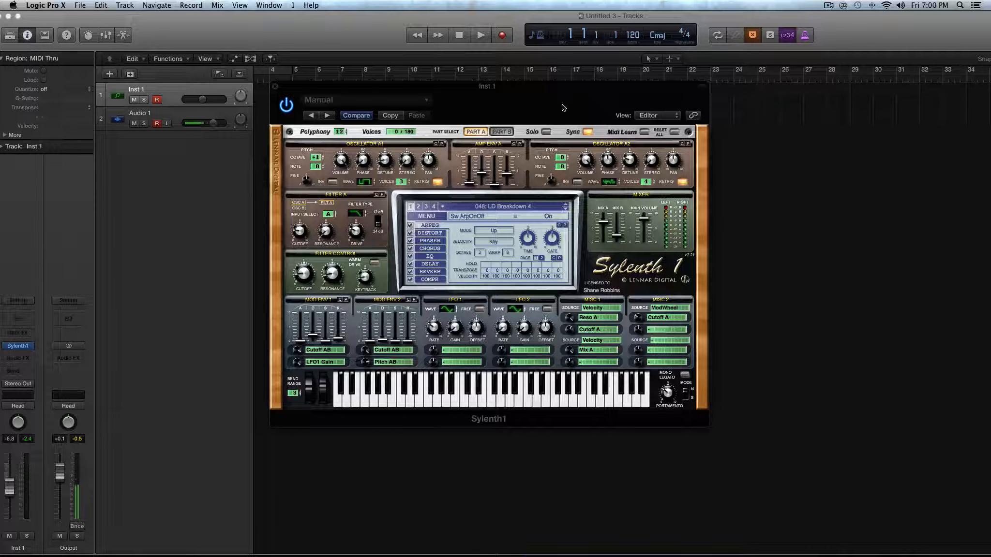
click(502, 133)
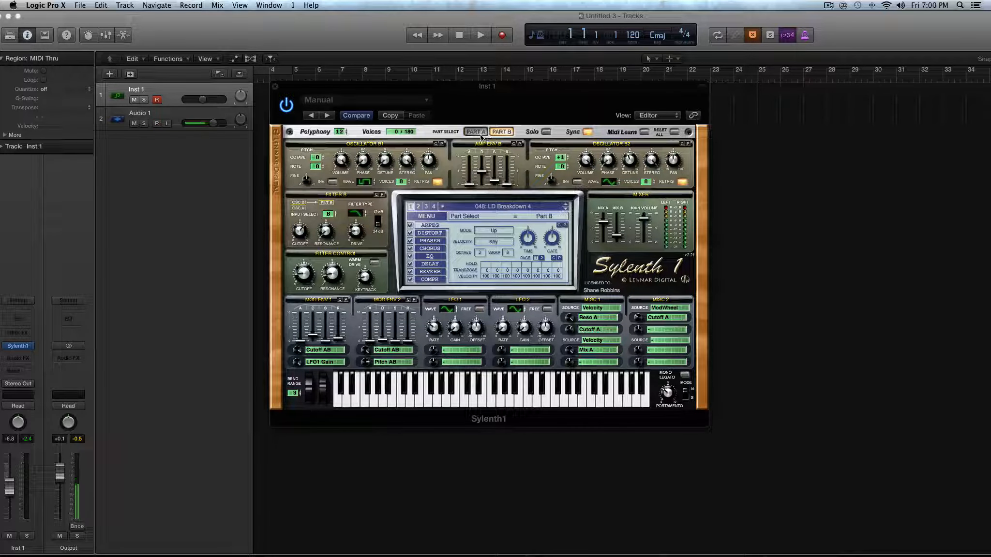